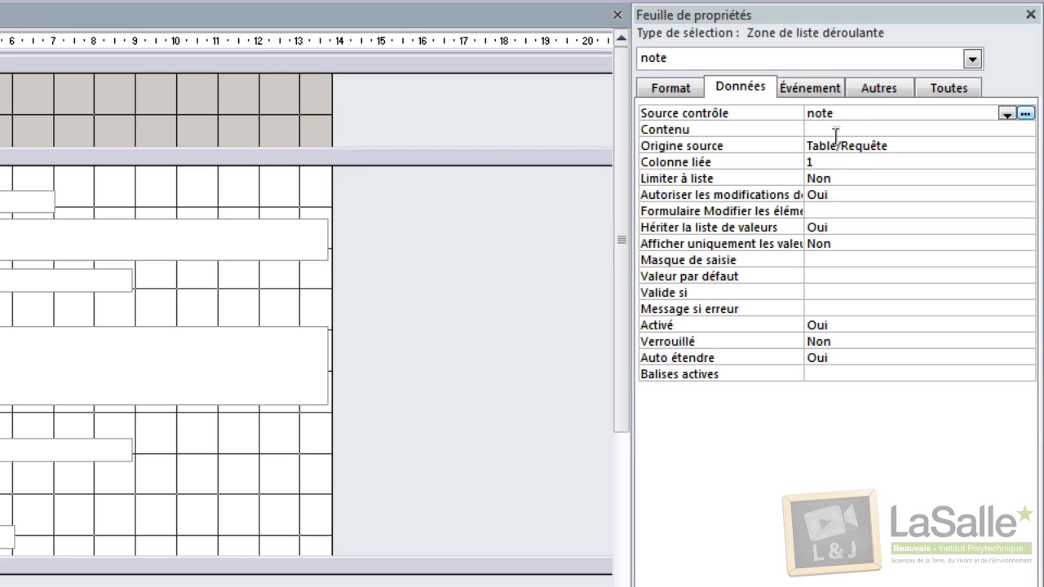
Set the note combo box's Origine source to Liste valeurs and its Contenu to 1;2;3;4;5
left_click(828, 147)
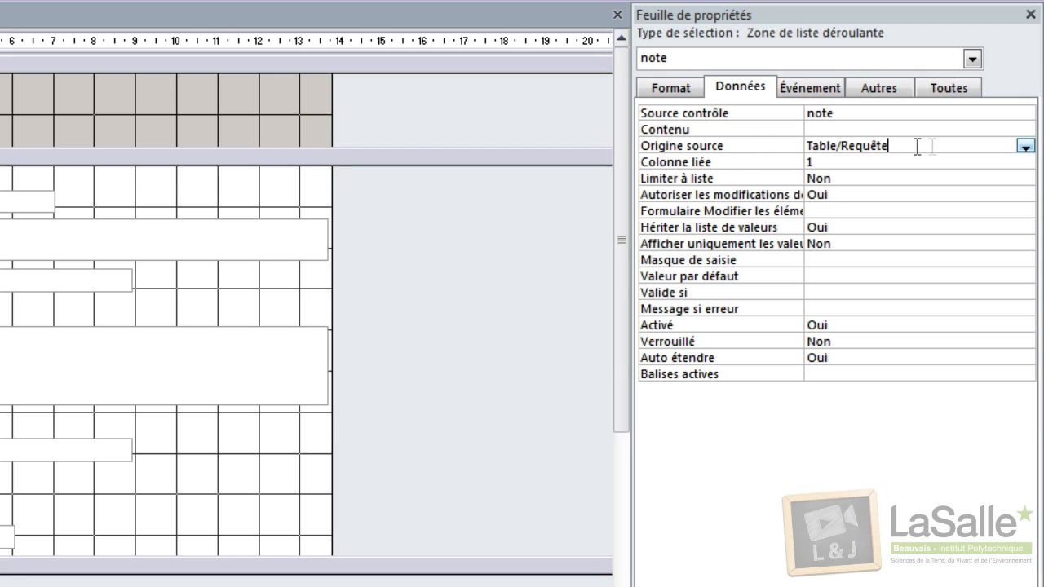
left_click(760, 144)
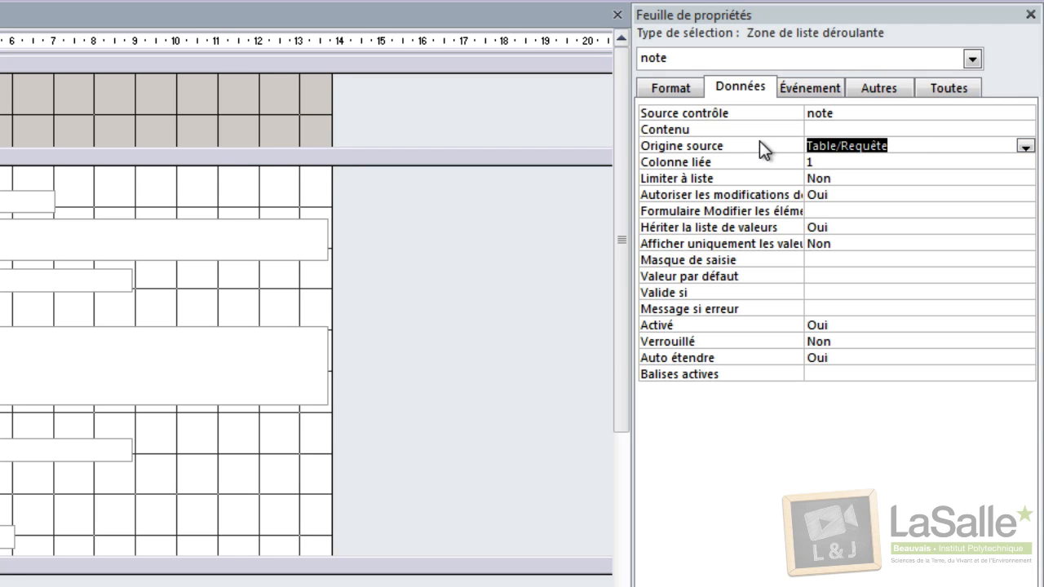
left_click(1025, 146)
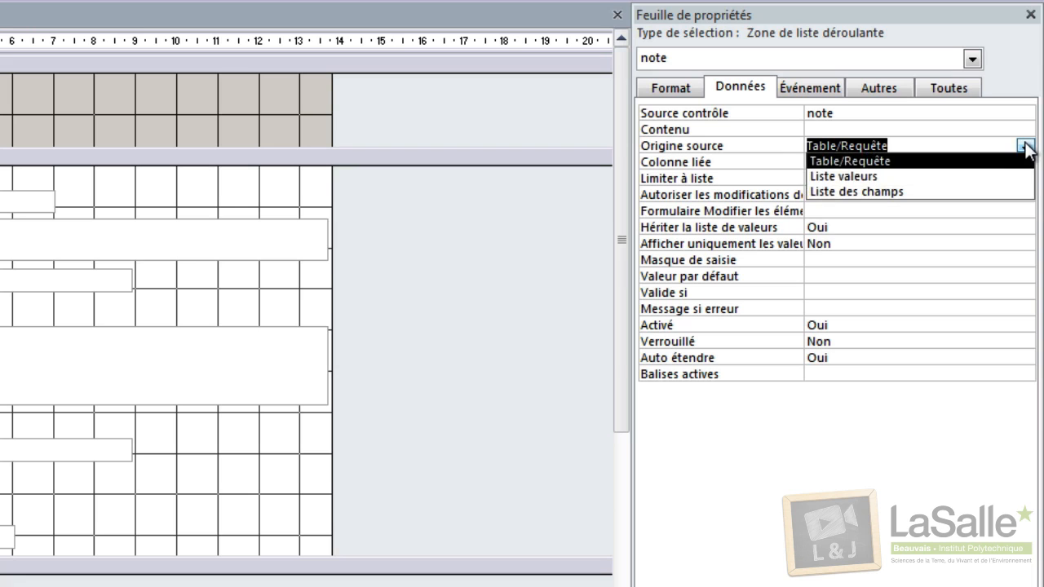
left_click(948, 177)
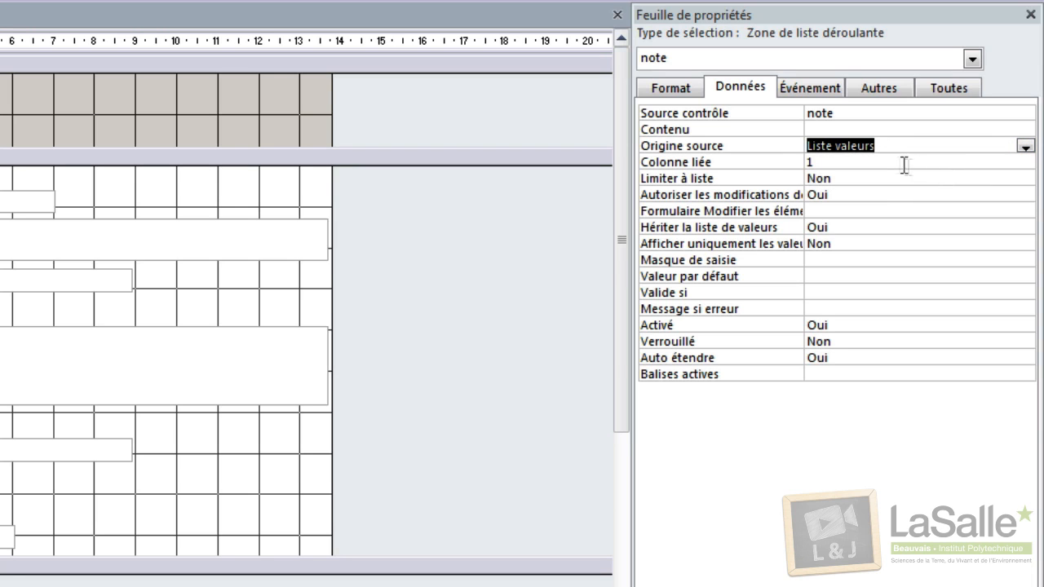
left_click(841, 129)
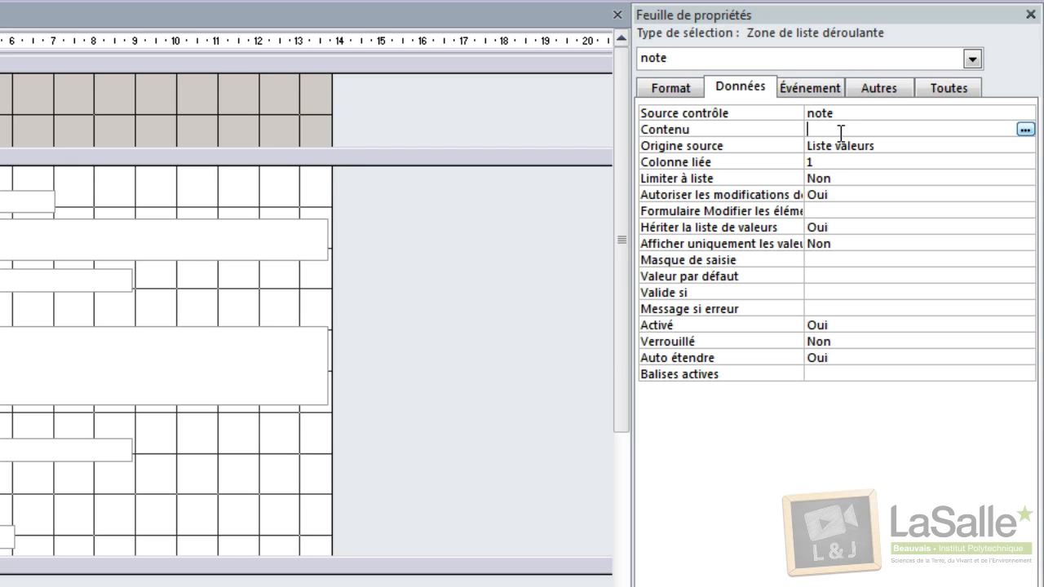
type("1;2;3;4;5")
left_click(884, 160)
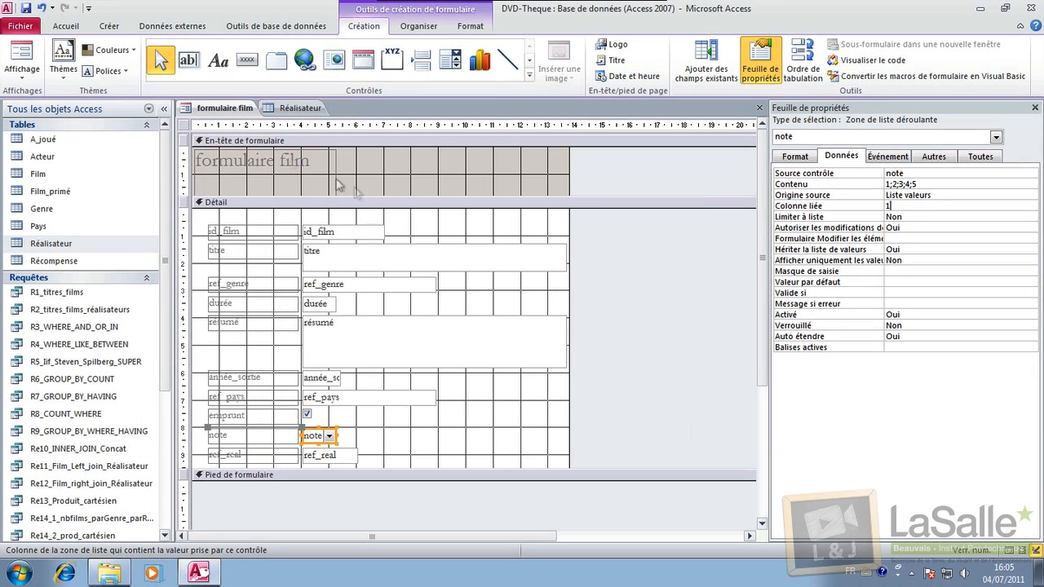
Display the film form in Form view and set the King Kong record's note to 1
left_click(28, 61)
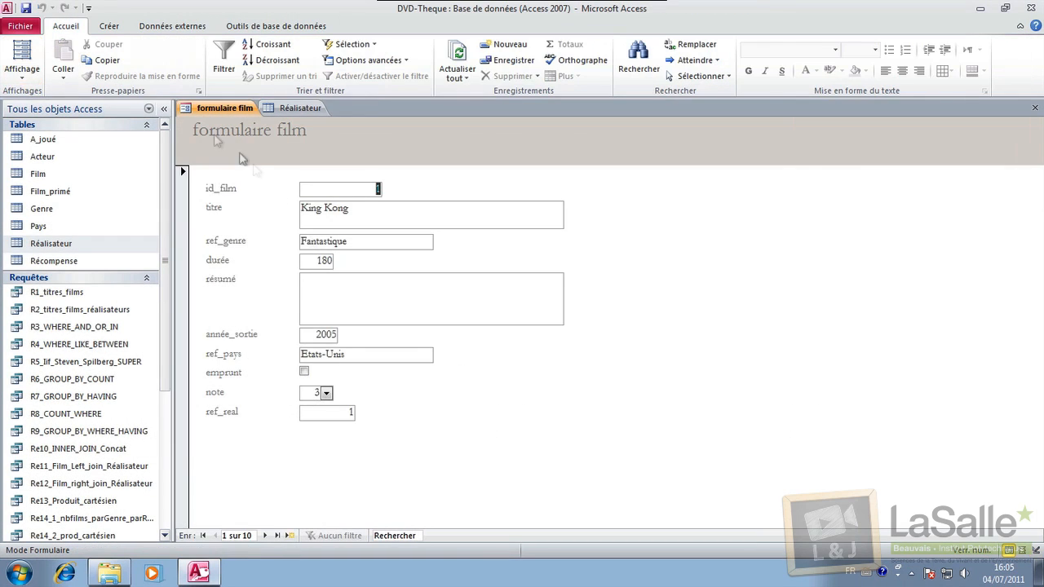
left_click(326, 393)
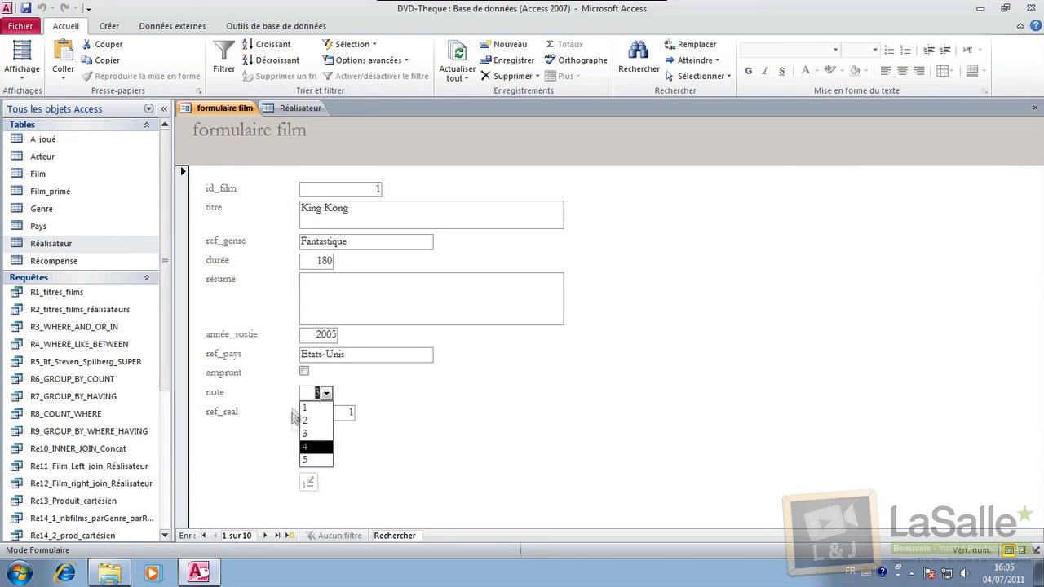
left_click(316, 407)
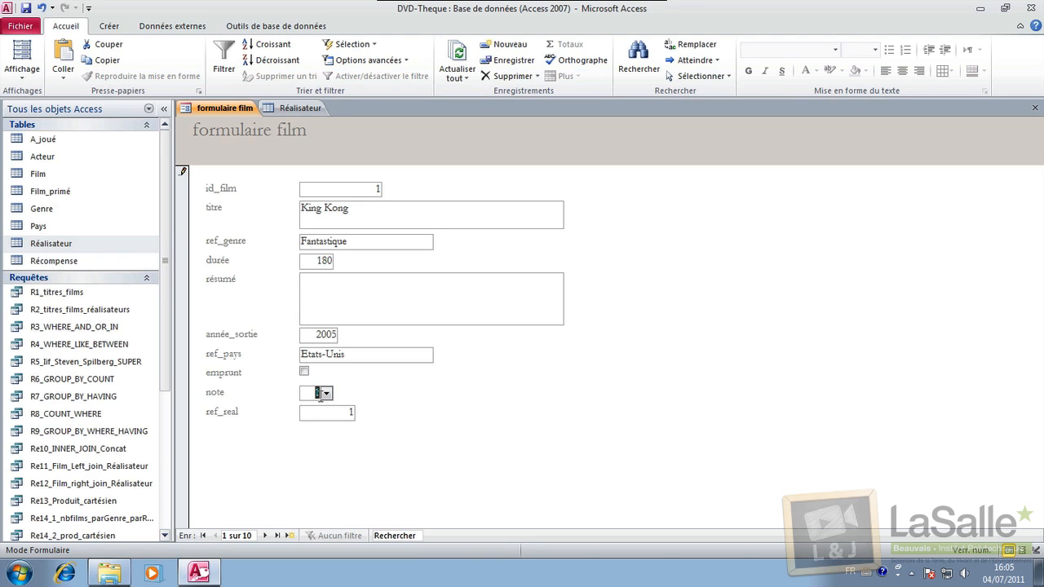
left_click(17, 80)
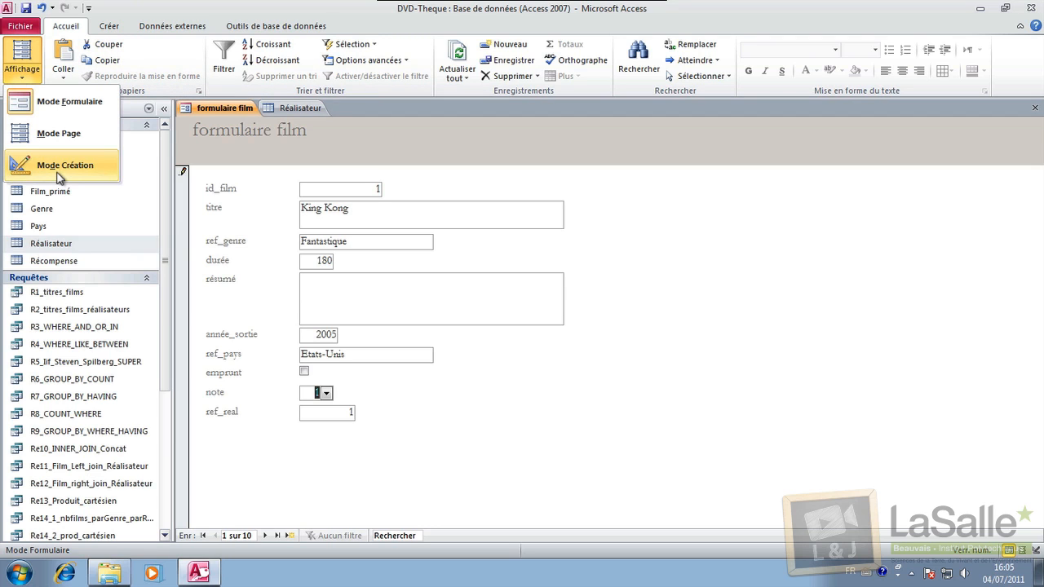
left_click(382, 215)
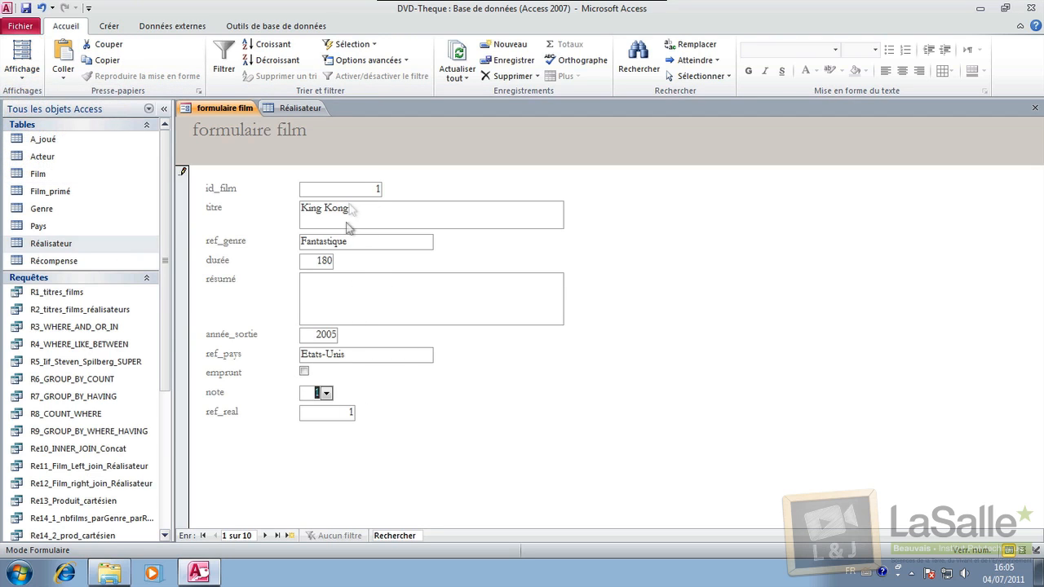
left_click(348, 414)
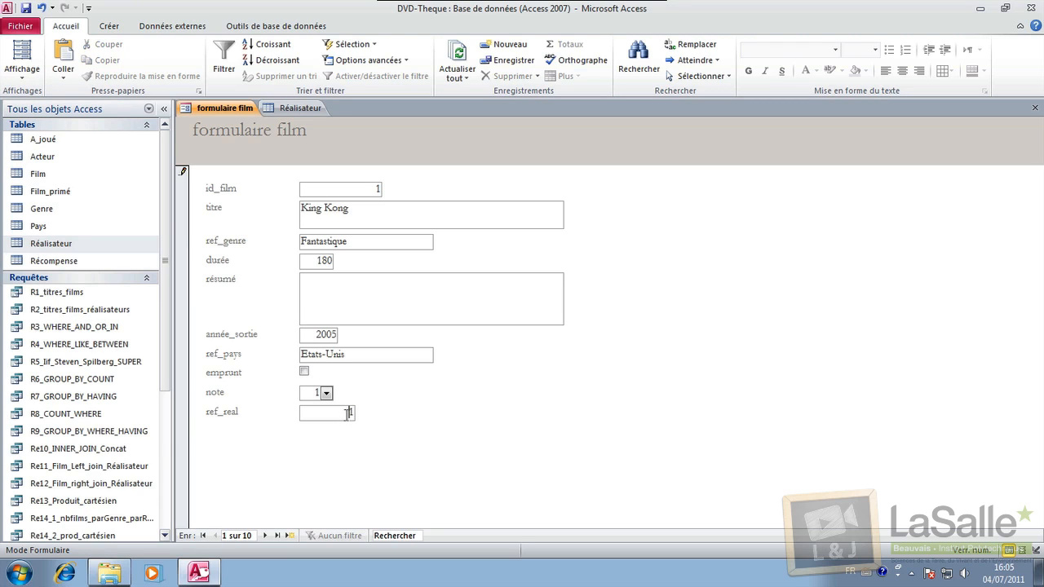
left_click_drag(345, 414, 368, 415)
left_click(348, 415)
left_click_drag(307, 412, 361, 415)
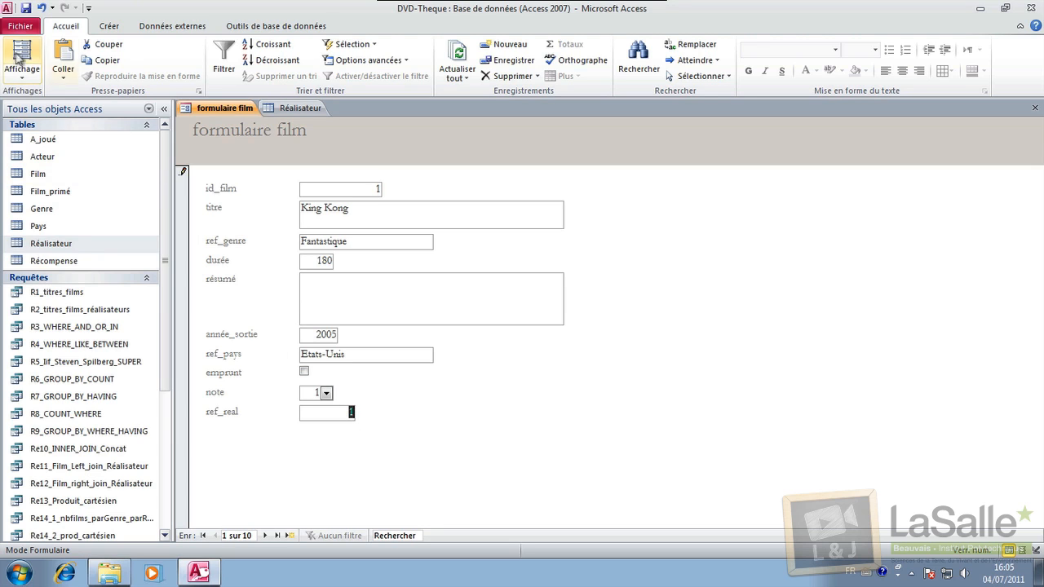
Return the form to Design view and replace the ref_real text box with a combo box (Zone de liste déroulante)
left_click(20, 74)
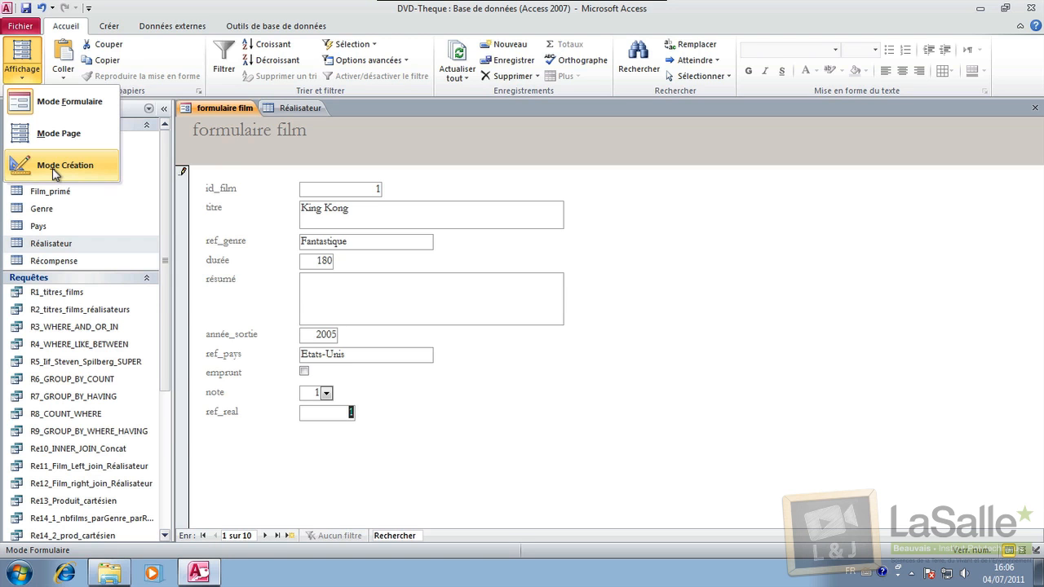
left_click(56, 165)
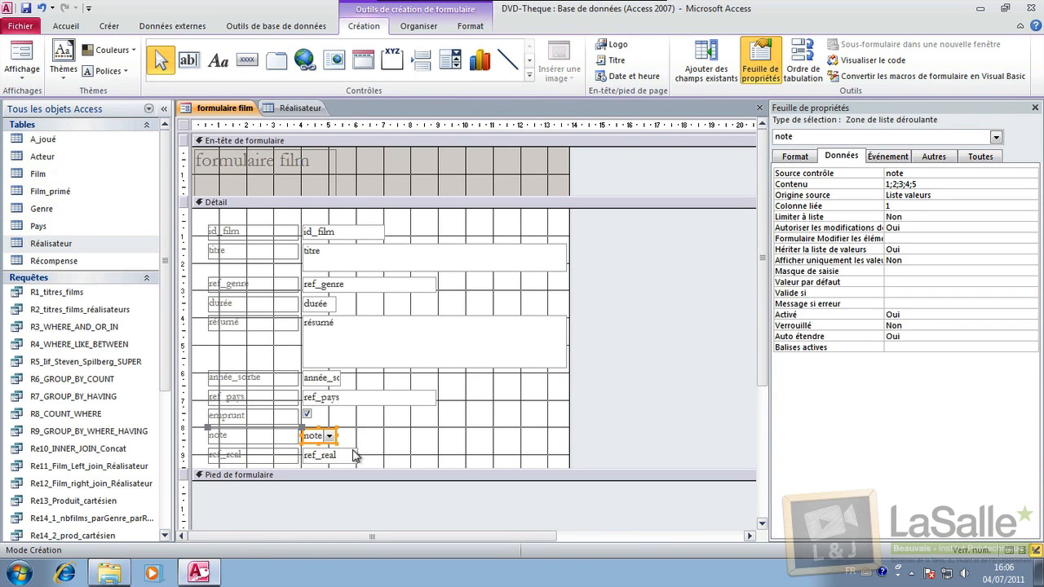
left_click(354, 452)
right_click(353, 453)
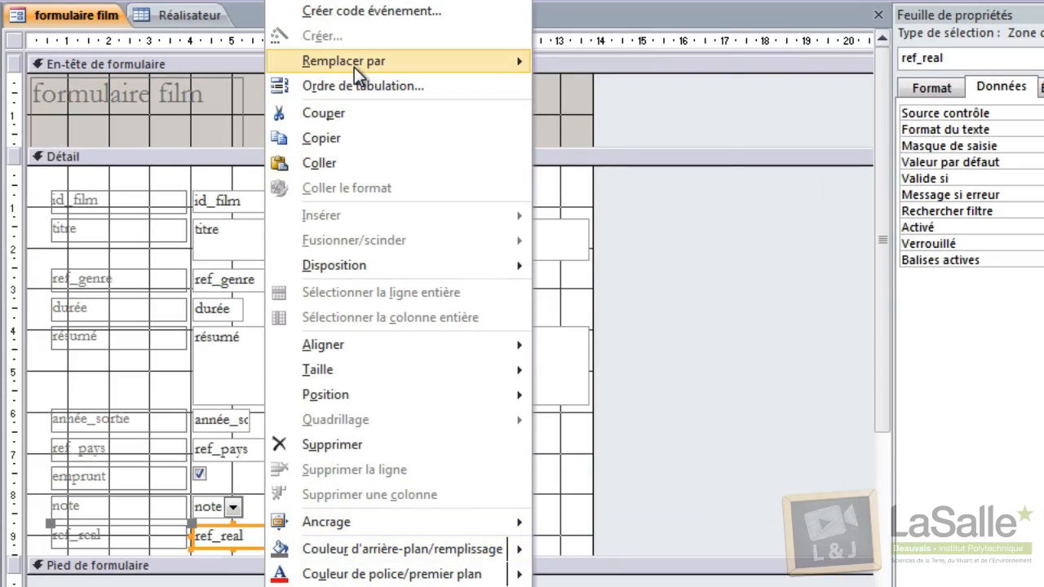
mouse_move(413, 146)
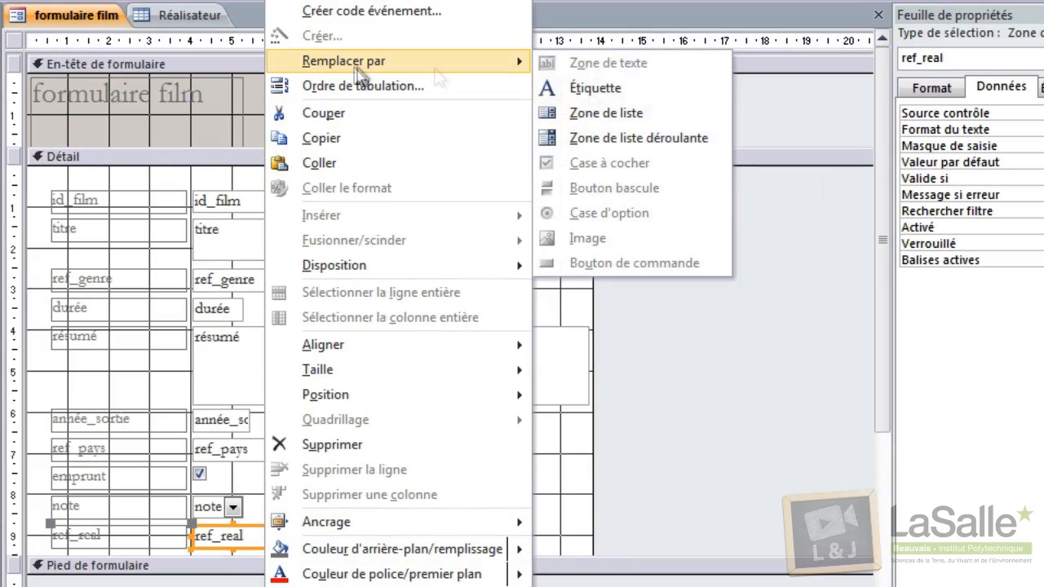
left_click(651, 134)
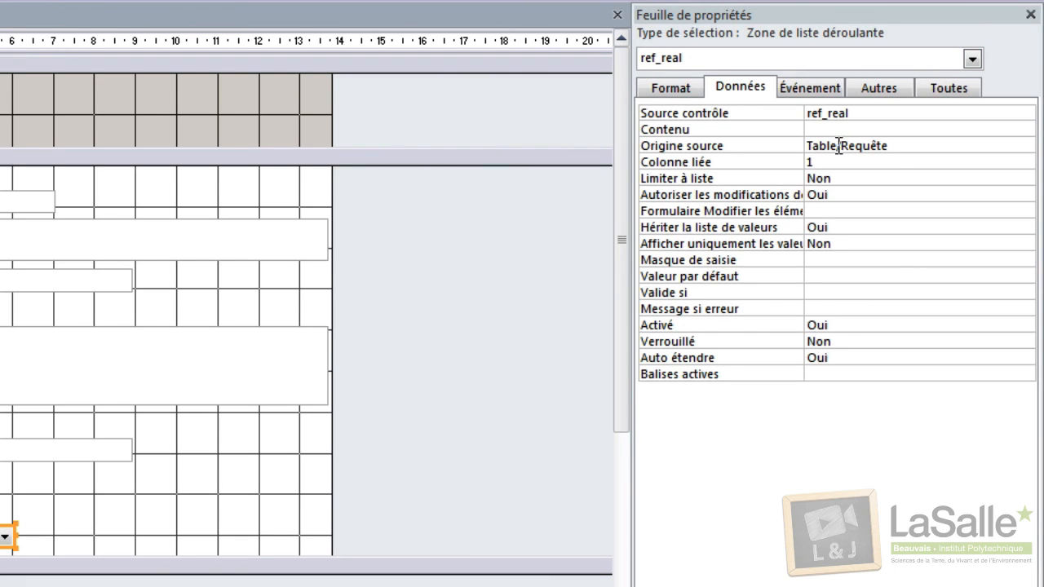
Start building a query for the Contenu property of ref_real and add the Réalisateur table to it
left_click(838, 146)
left_click(726, 145)
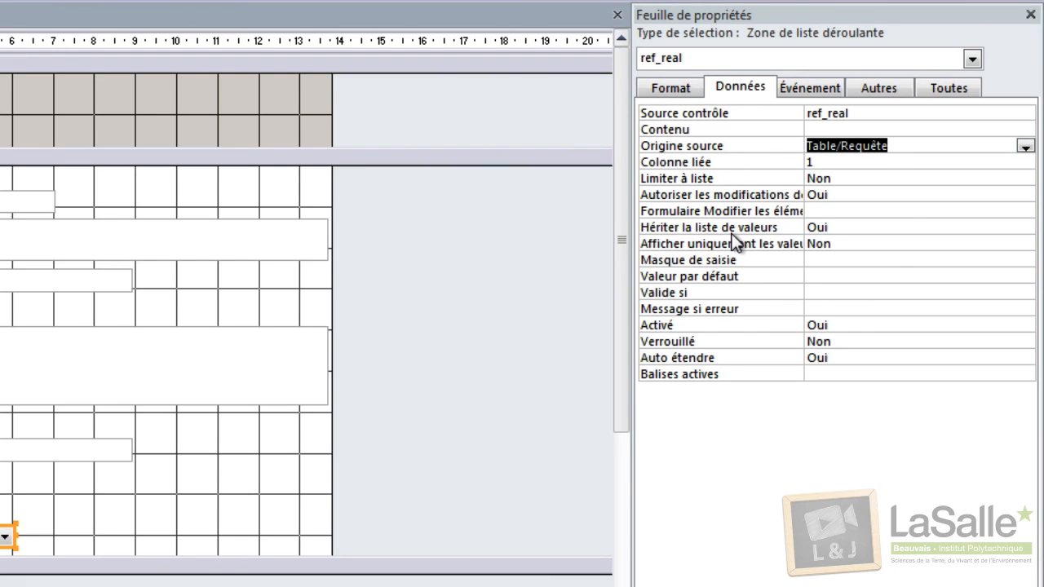
left_click(809, 129)
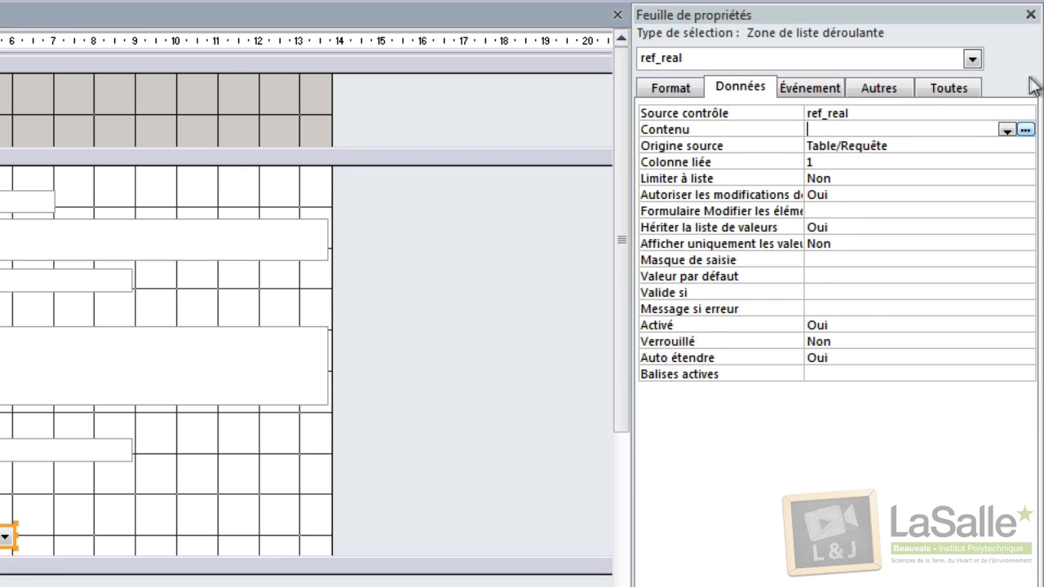
left_click(1025, 131)
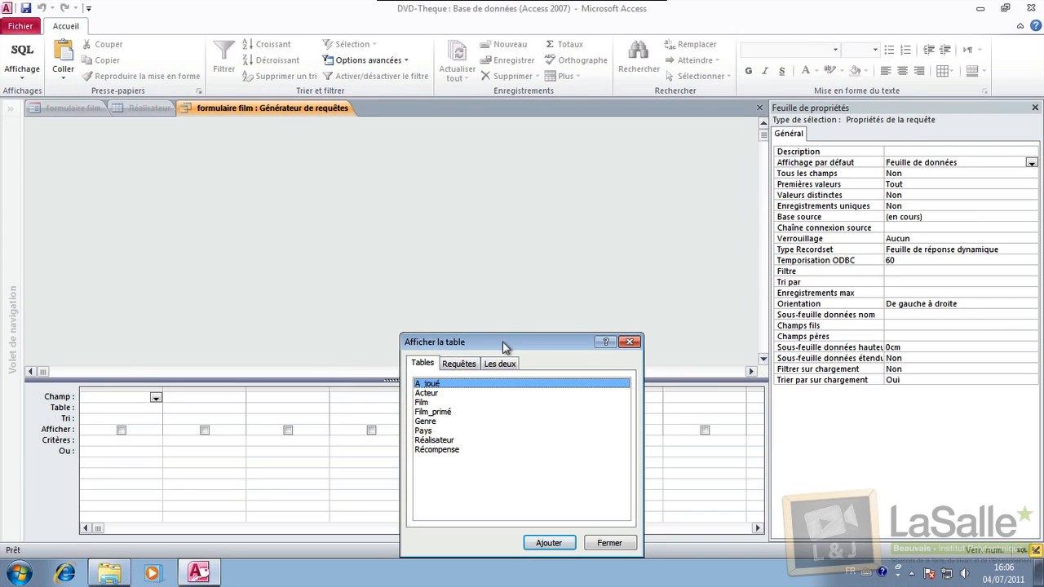
left_click_drag(503, 346, 381, 123)
left_click(327, 219)
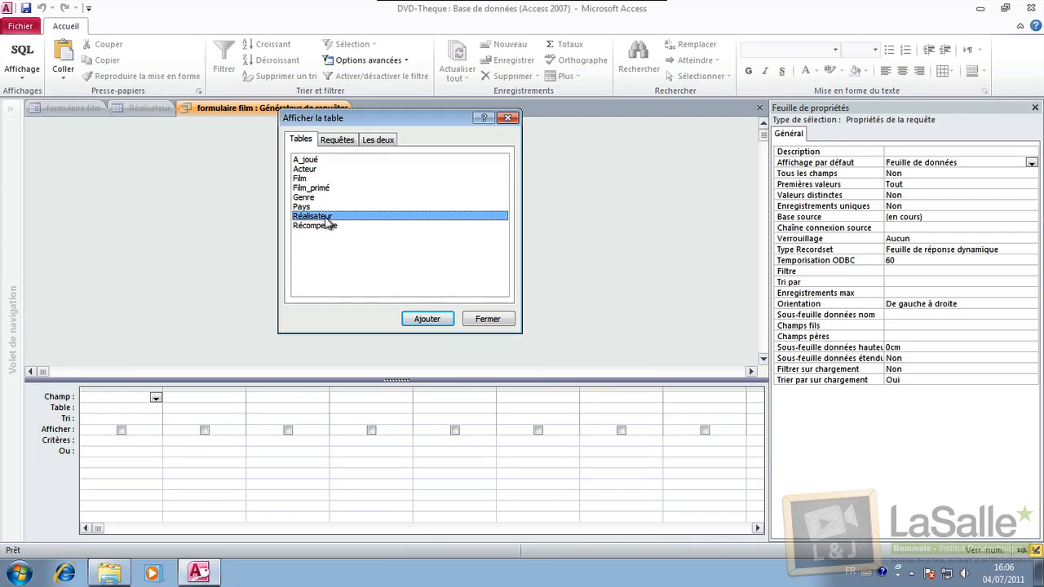
double_click(327, 218)
left_click(507, 118)
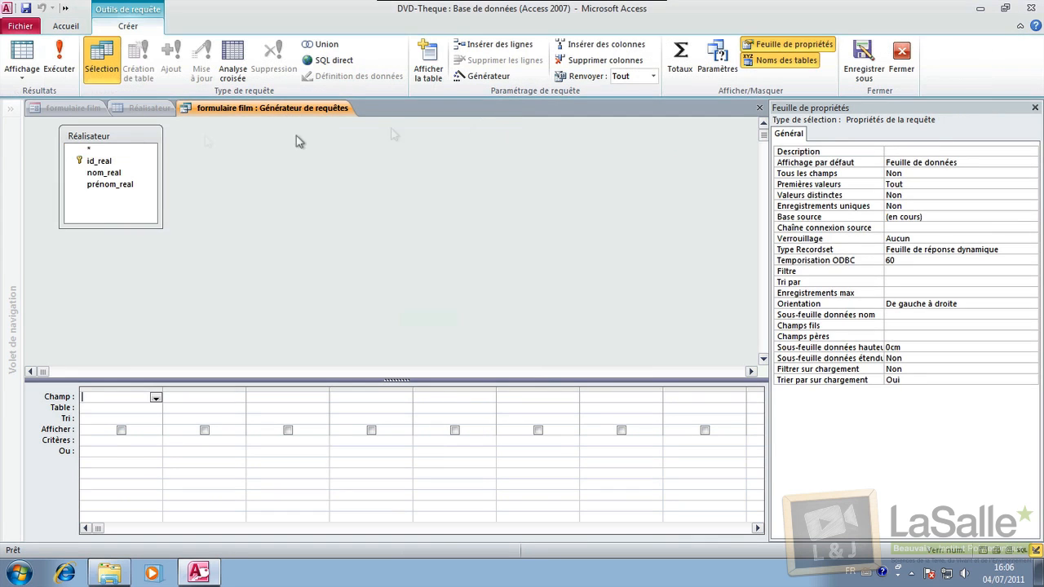
Add the id_real field and the calculated field realisateur : prénom_real&" "&nom_real to the query
double_click(107, 164)
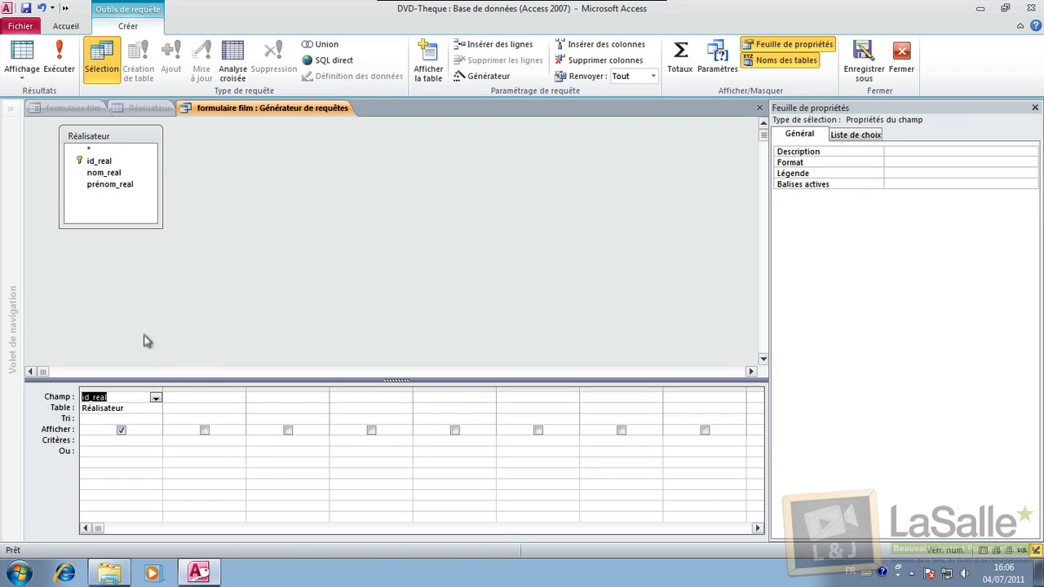
left_click(192, 397)
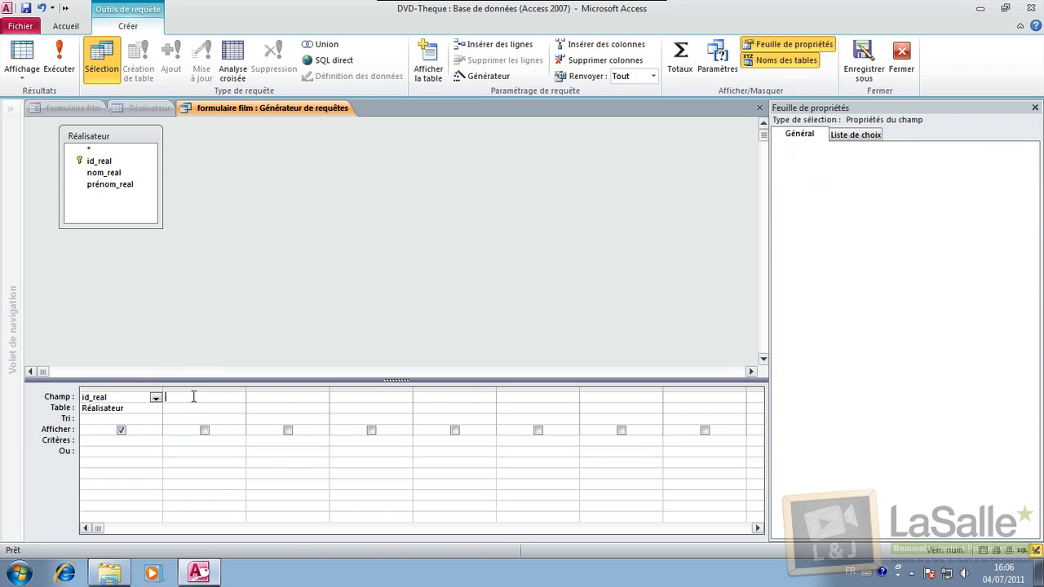
left_click(470, 80)
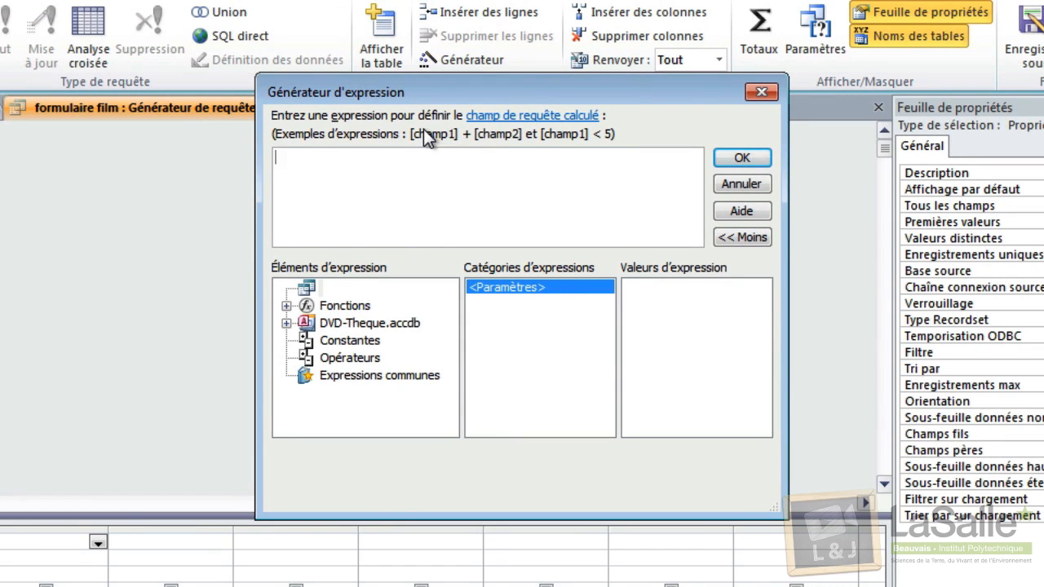
type("realisateur : prénom_")
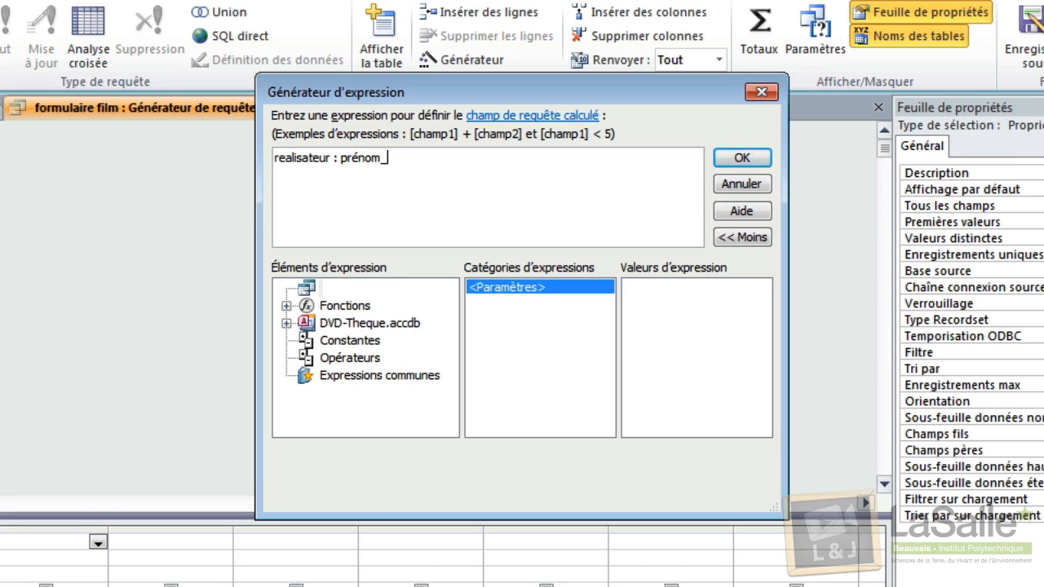
type("real&\" \"&nom_real")
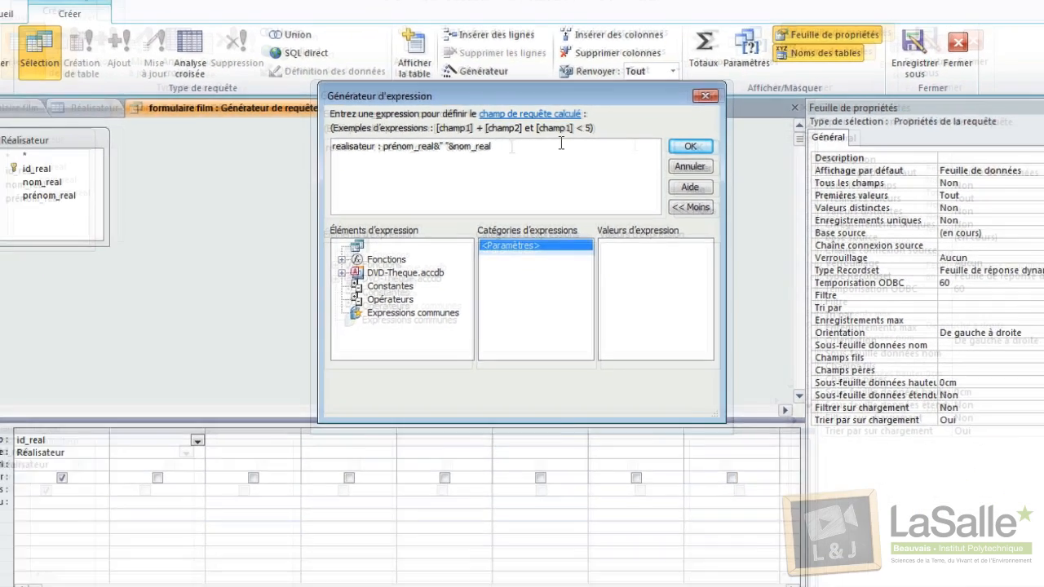
key("Return")
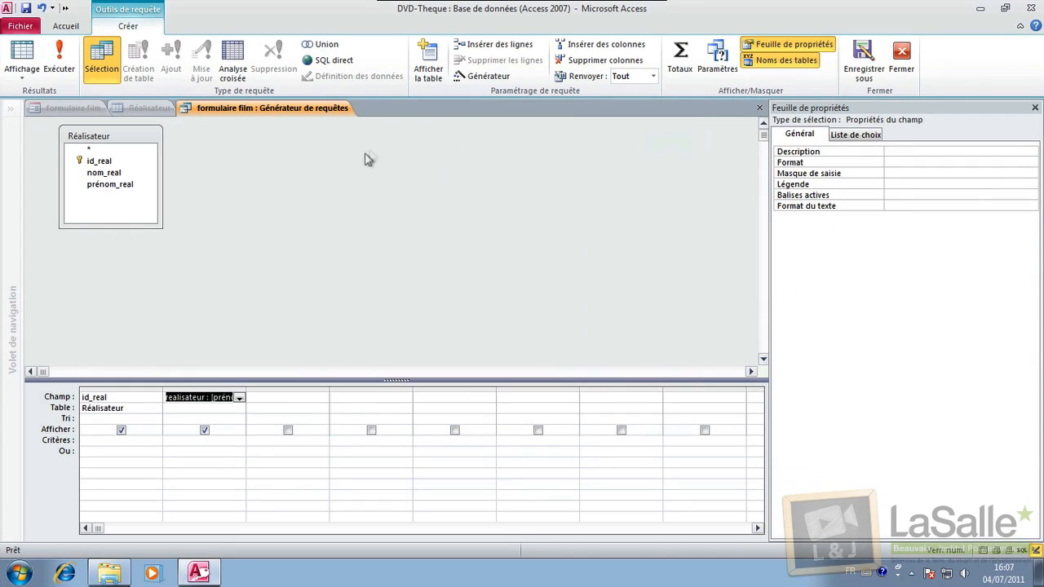
Preview the query's records, then close the query builder and save the SQL statement to the Contenu property
left_click(22, 54)
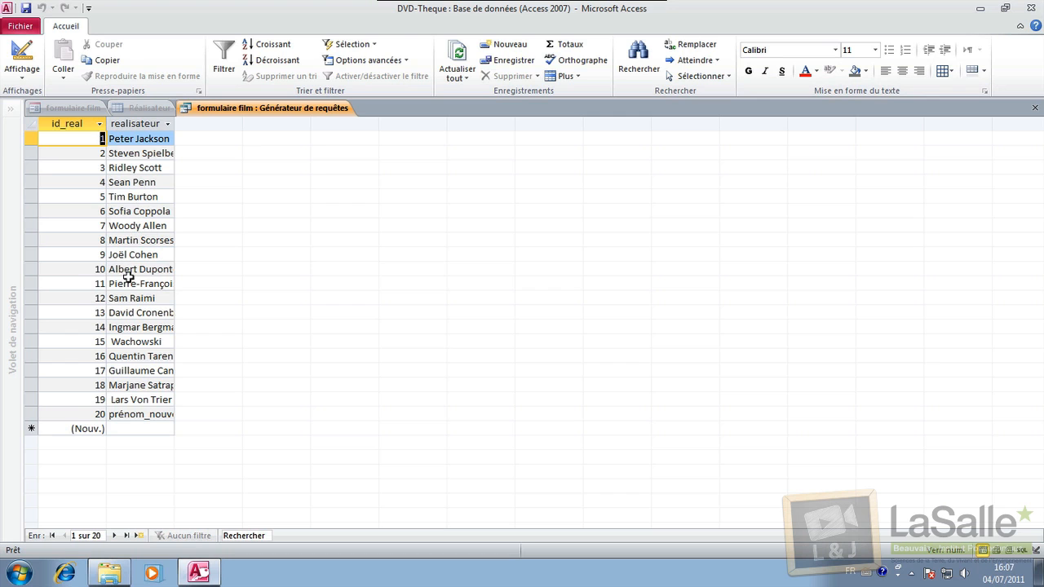
left_click(1035, 108)
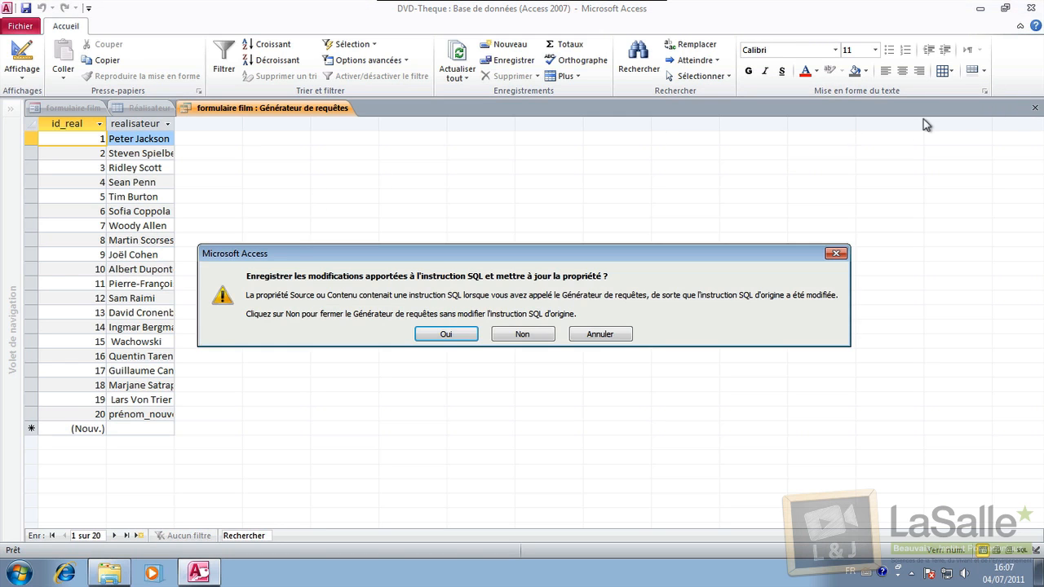
left_click(447, 333)
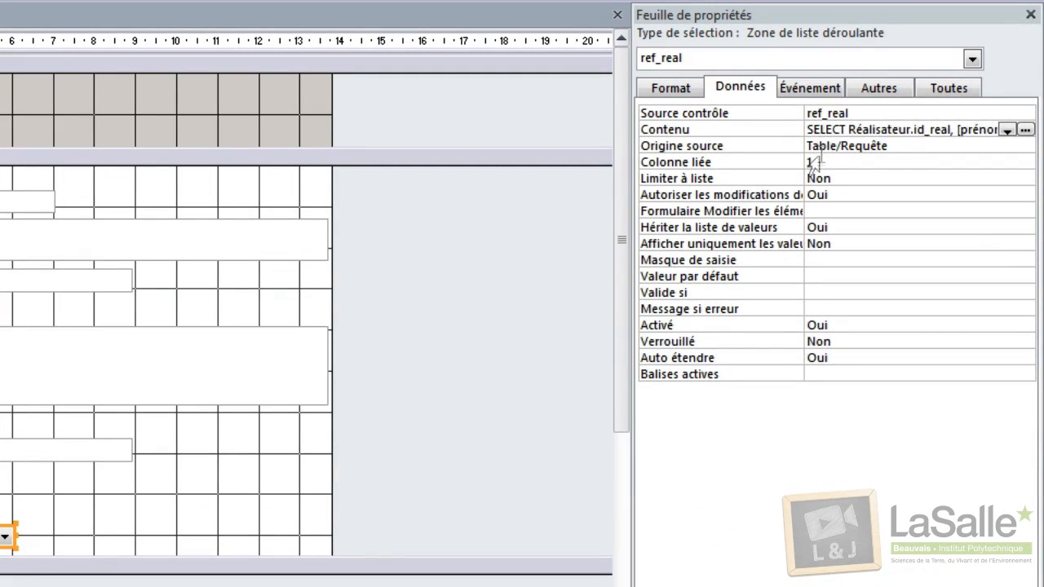
Set the ref_real combo box to 2 columns (Nbre colonnes) with column widths (Largeurs colonnes) of 0cm;2cm
left_click(808, 161)
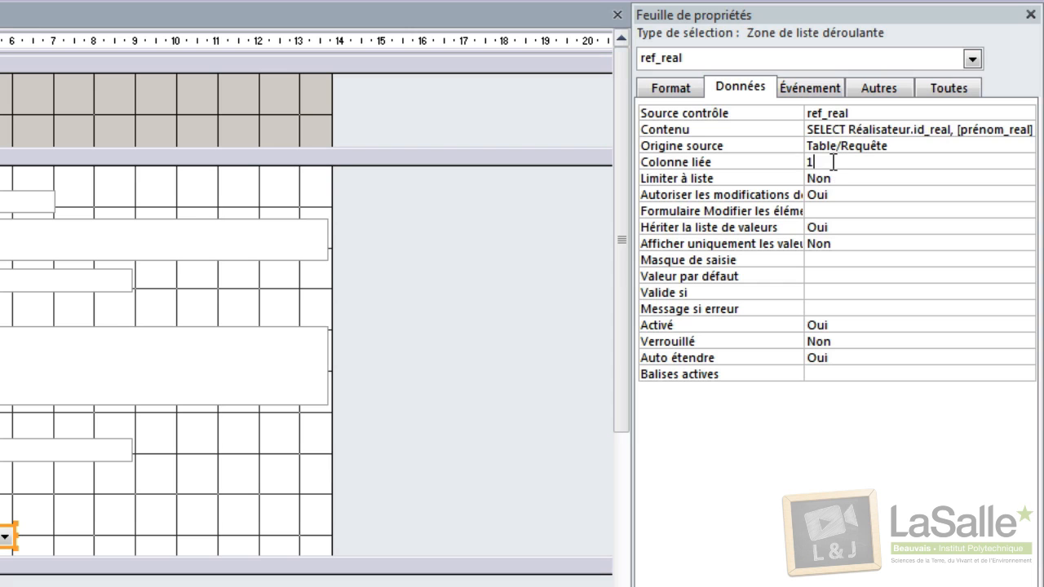
double_click(809, 161)
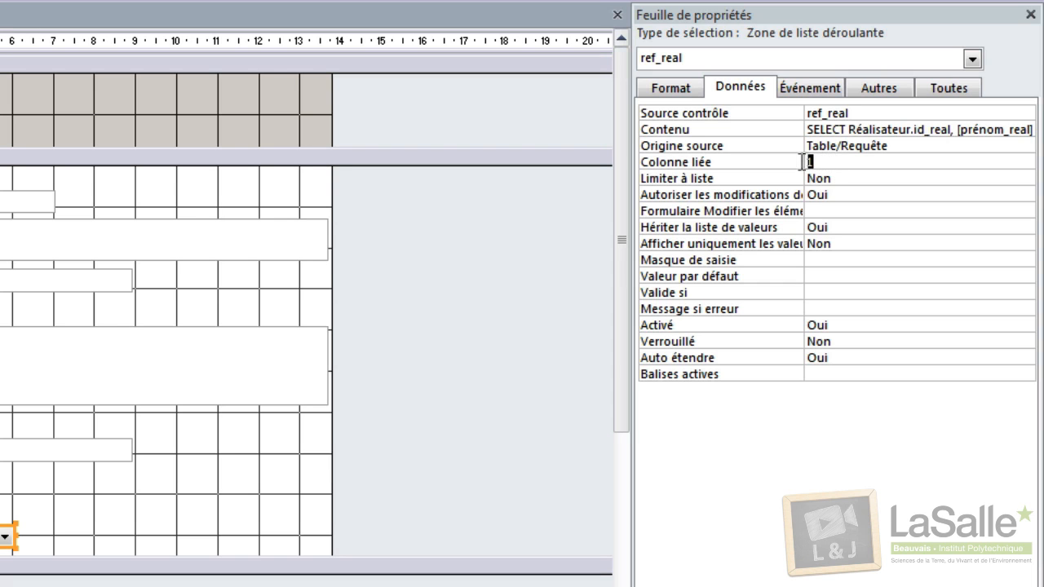
left_click(684, 87)
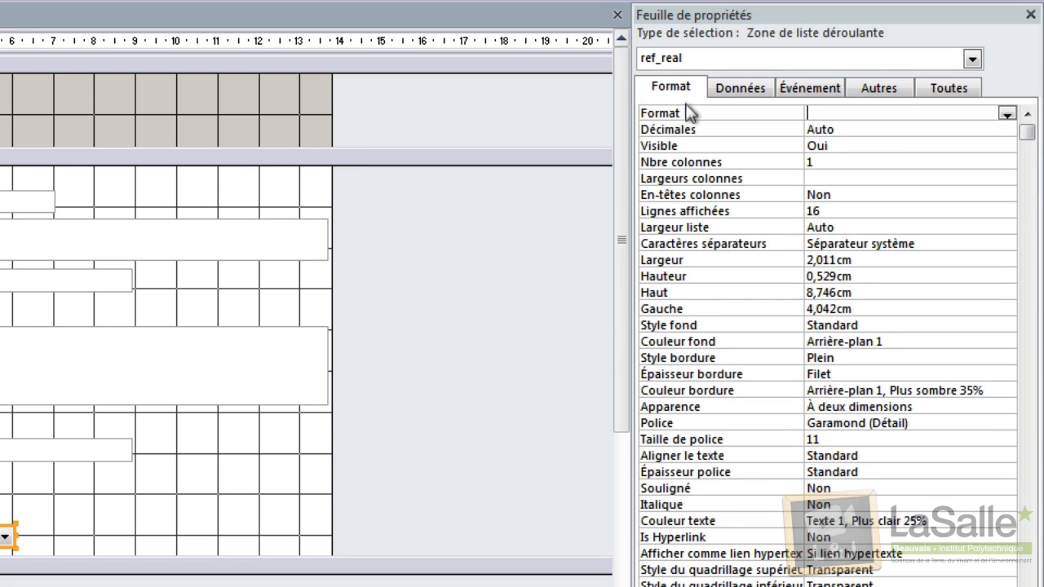
left_click(812, 161)
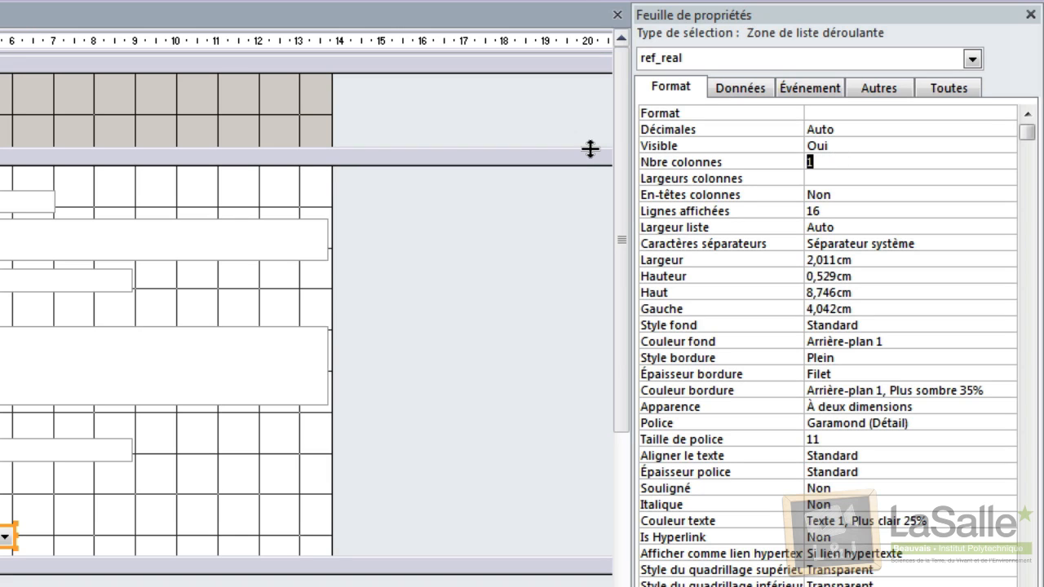
type("2")
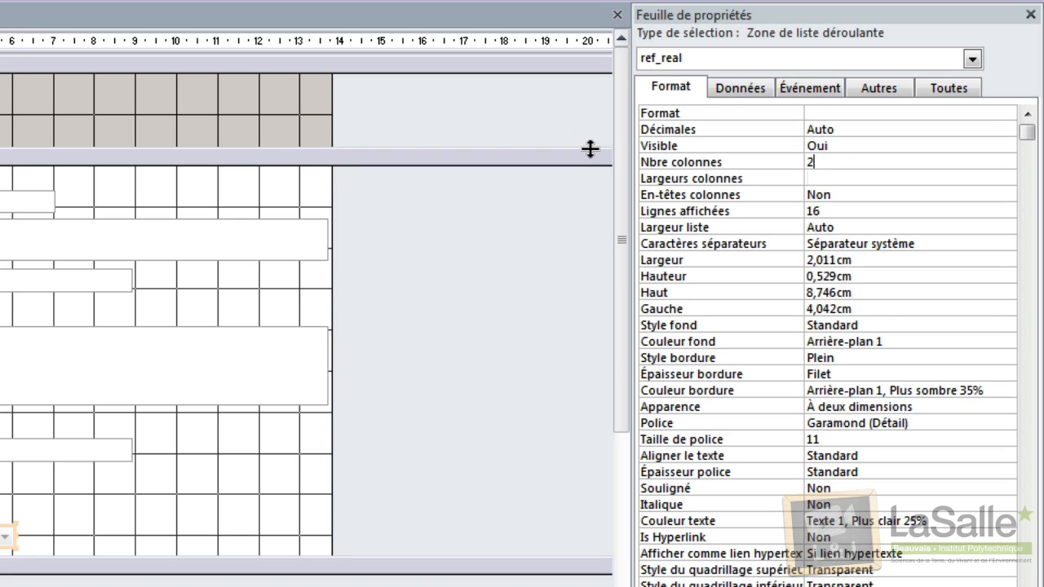
key("Return")
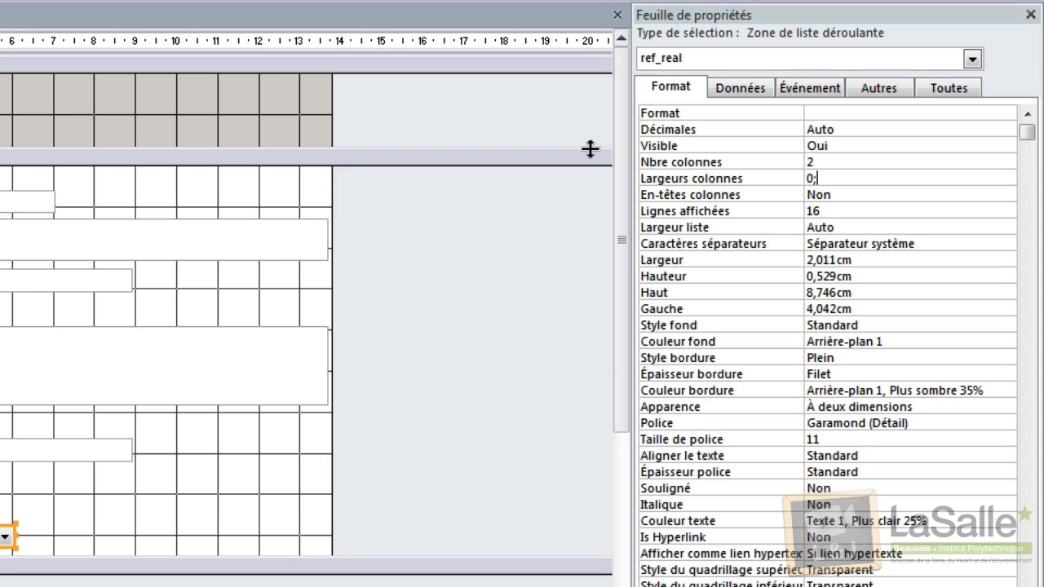
type("2")
key("Return")
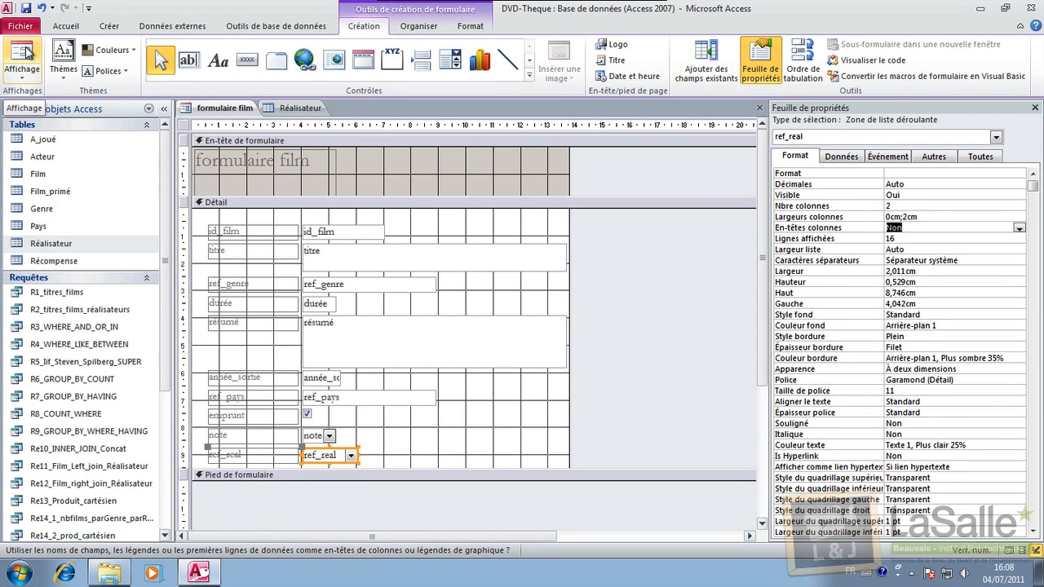
Display the form in Form view and check the director list offered by the ref_real combo box
left_click(22, 53)
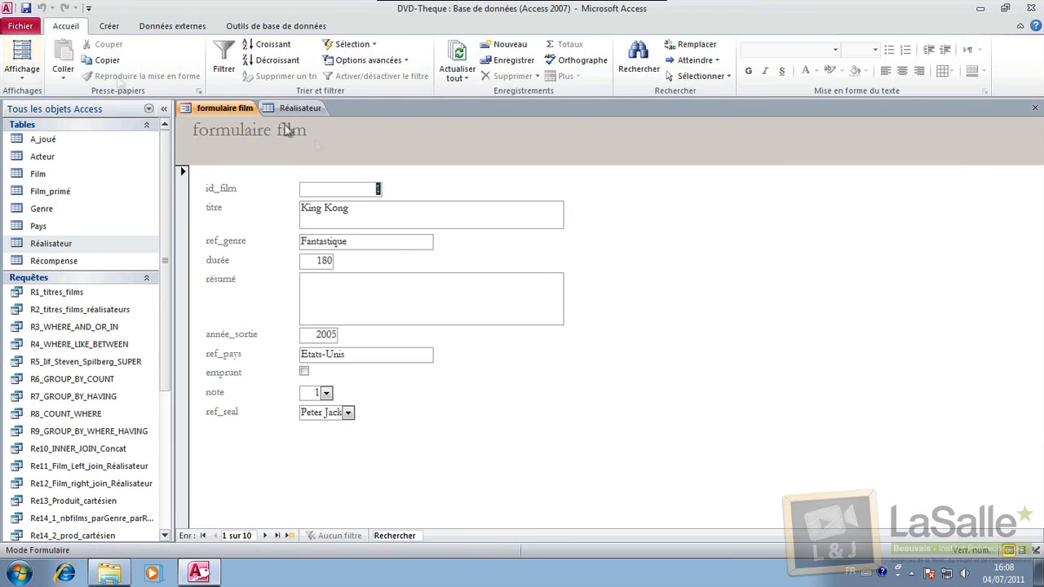
left_click(349, 414)
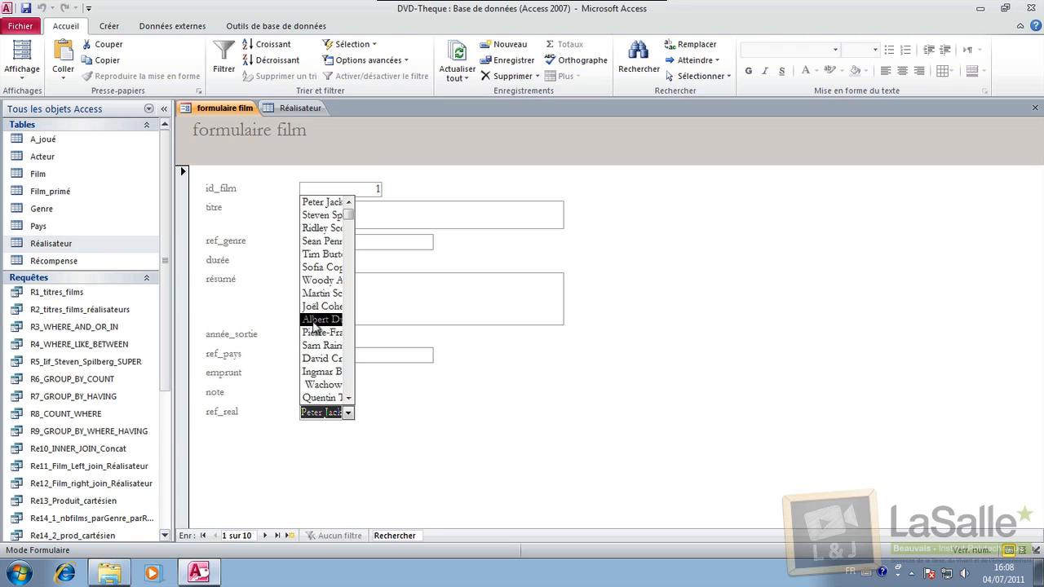
left_click(256, 400)
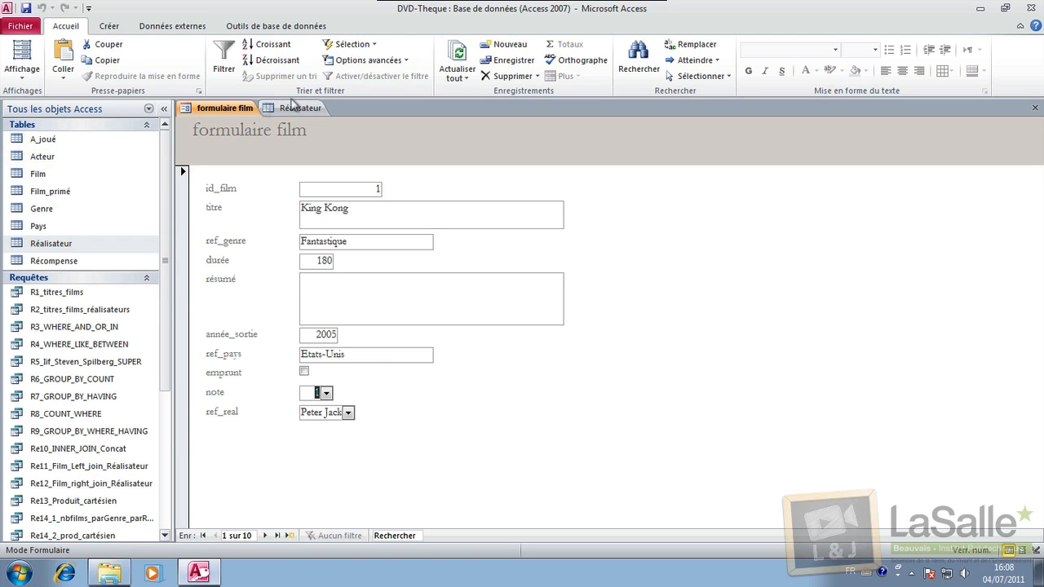
Open the Film table to check King Kong's ref_real value, and look up the matching id_real record in the Réalisateur table
double_click(68, 178)
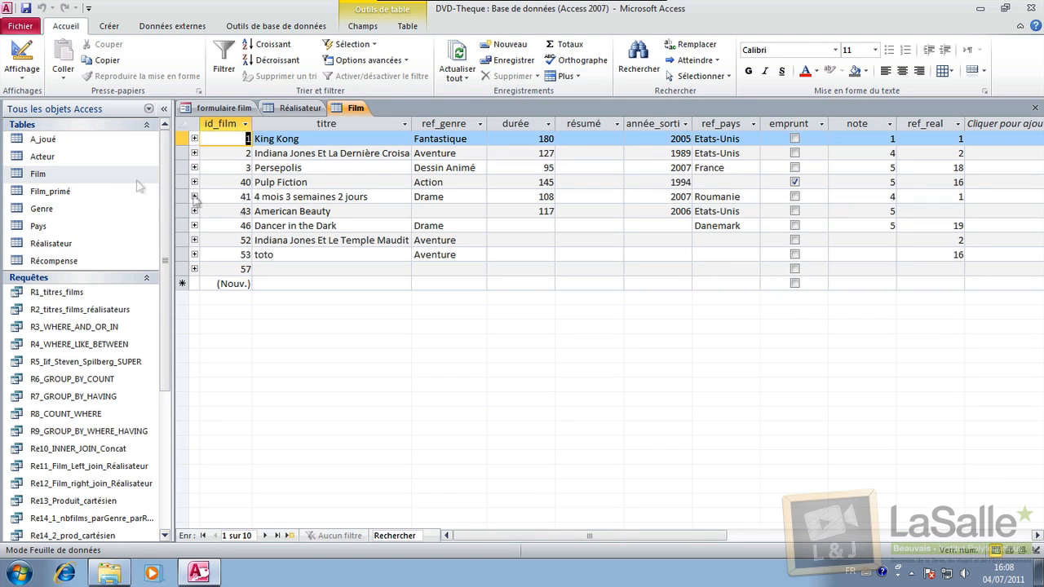
left_click(183, 139)
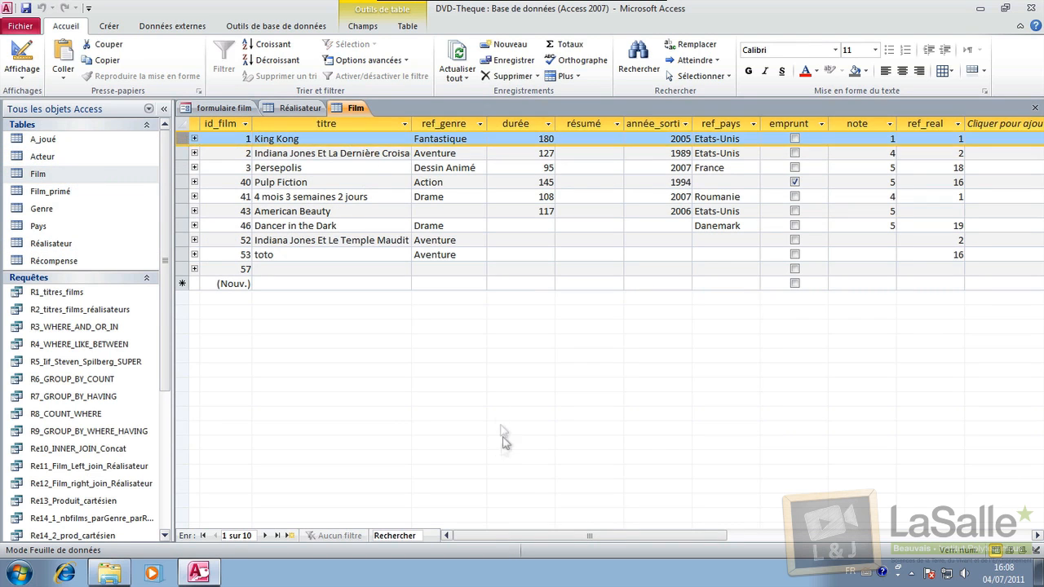
left_click_drag(530, 540, 591, 540)
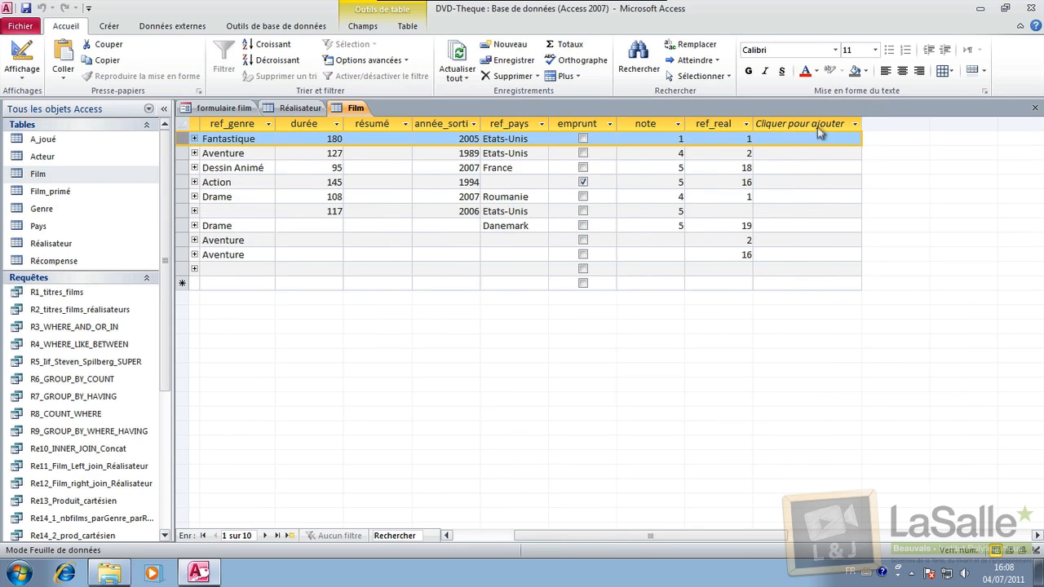
left_click(739, 136)
double_click(748, 138)
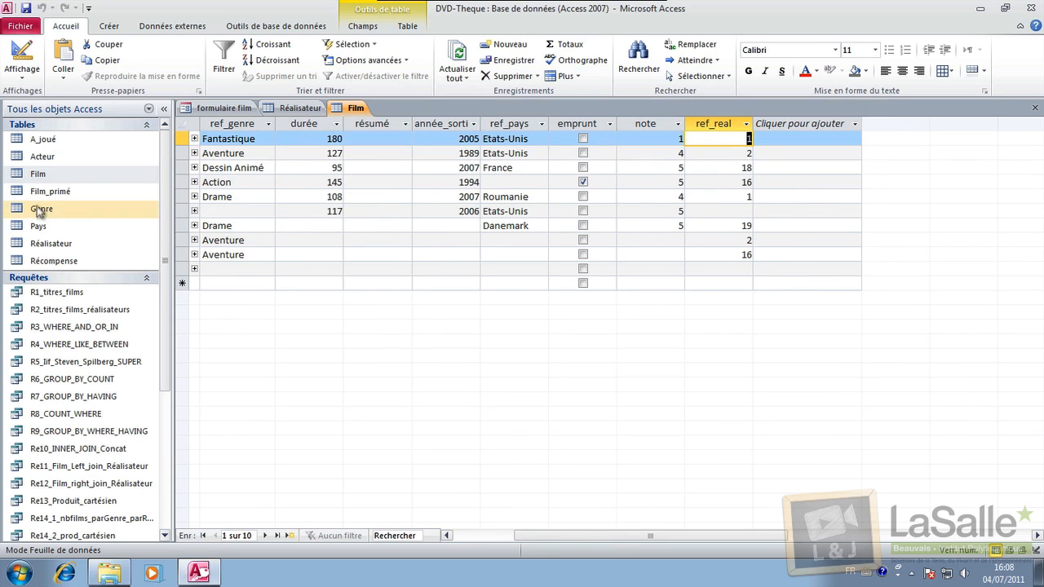
left_click(300, 107)
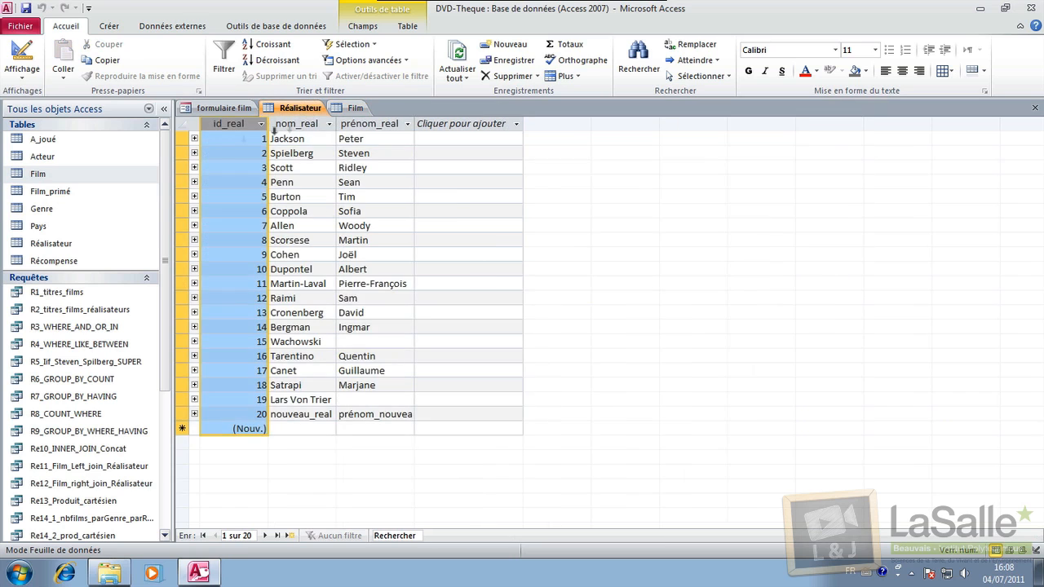
left_click(310, 140)
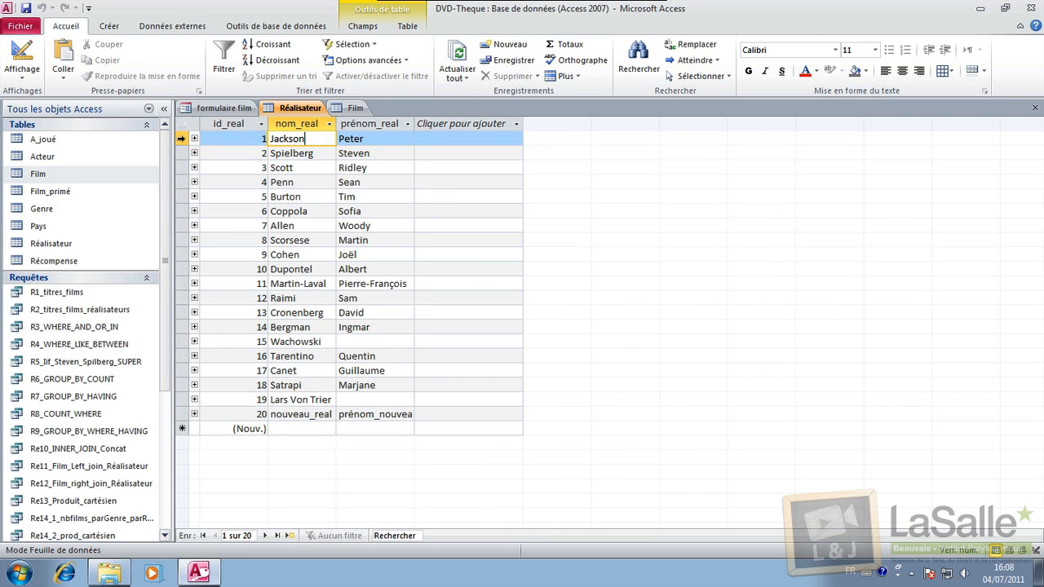
left_click(182, 139)
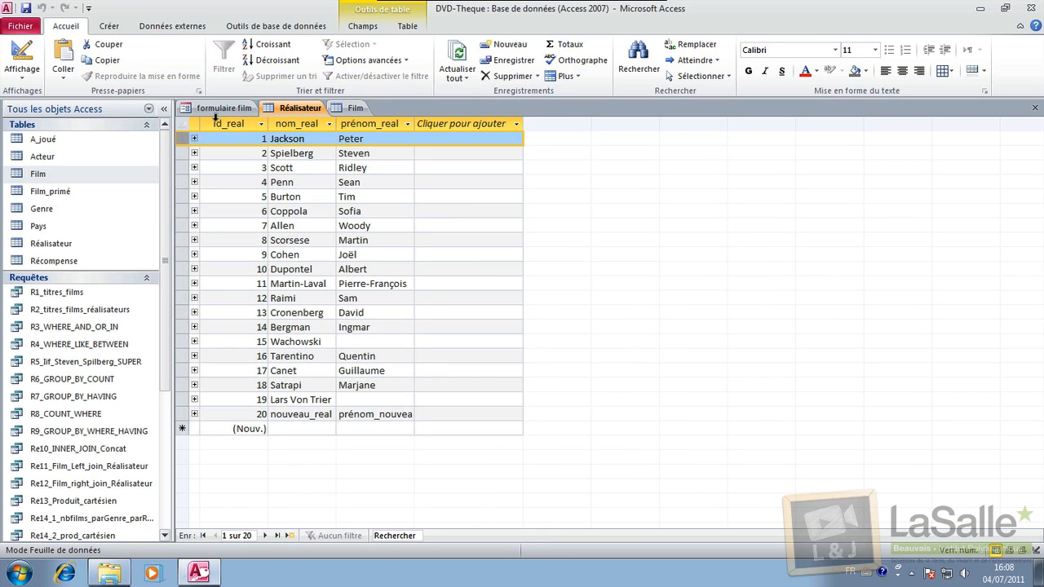
In formulaire film, change King Kong's ref_real to Steven Spielberg and save it by moving to the following record and back
left_click(239, 111)
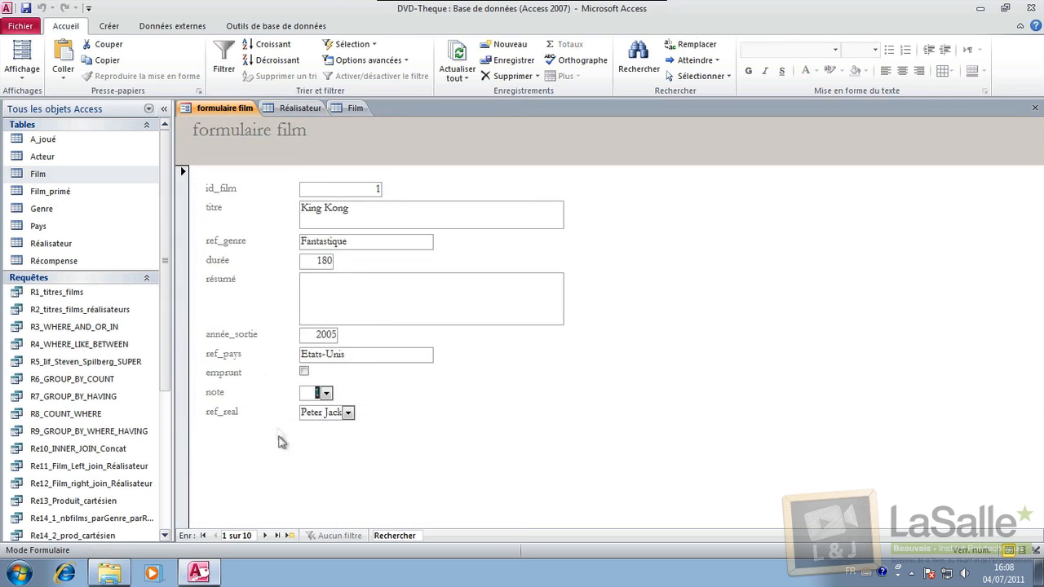
left_click(349, 413)
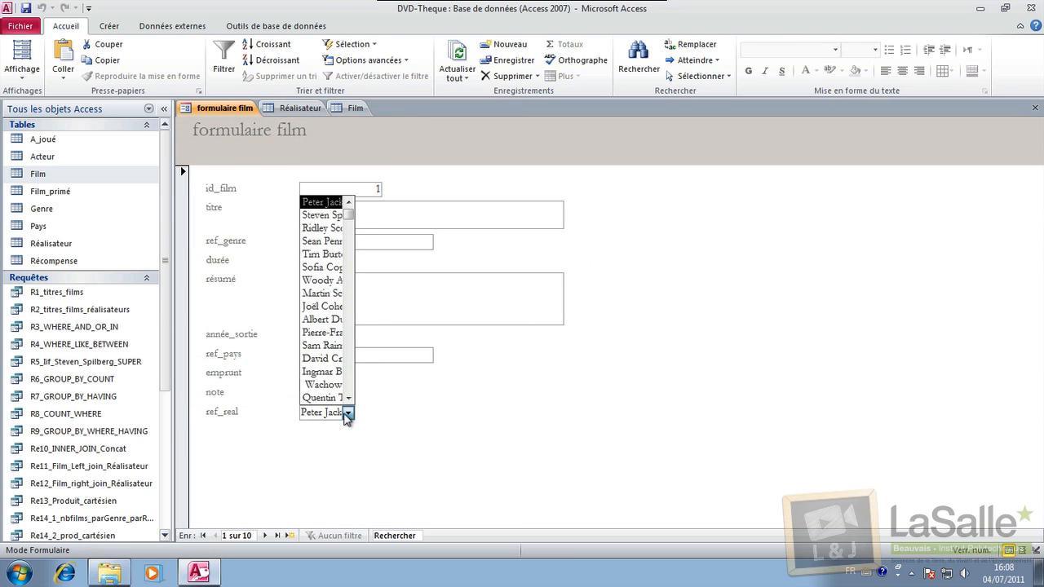
left_click(317, 217)
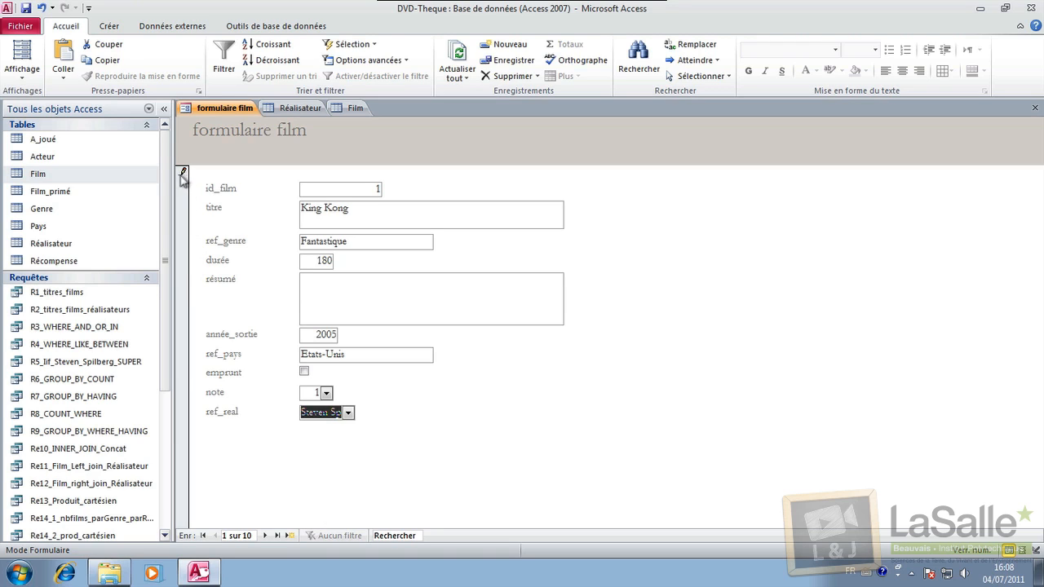
left_click(266, 536)
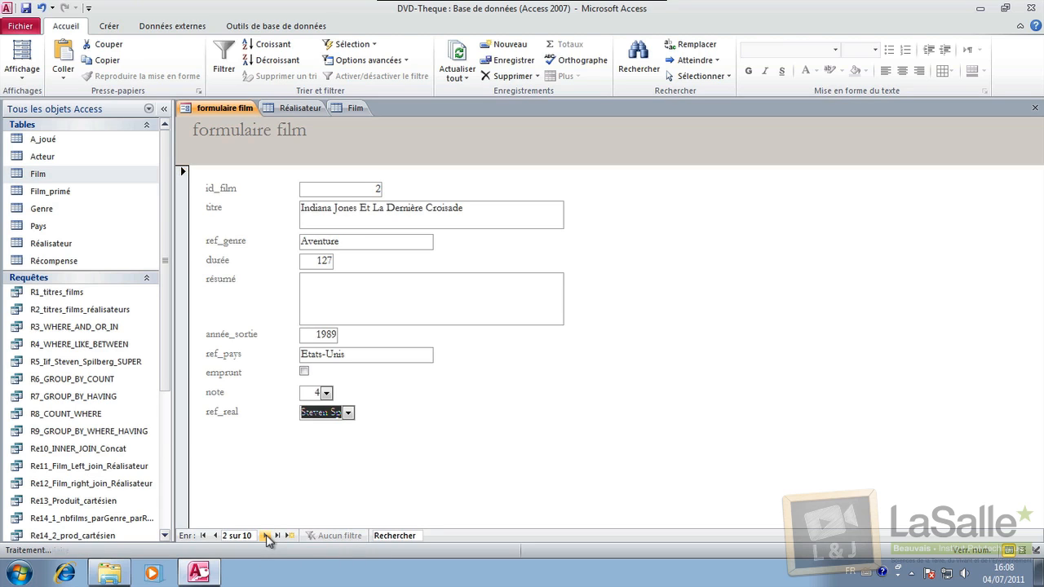
left_click(216, 536)
left_click(327, 413)
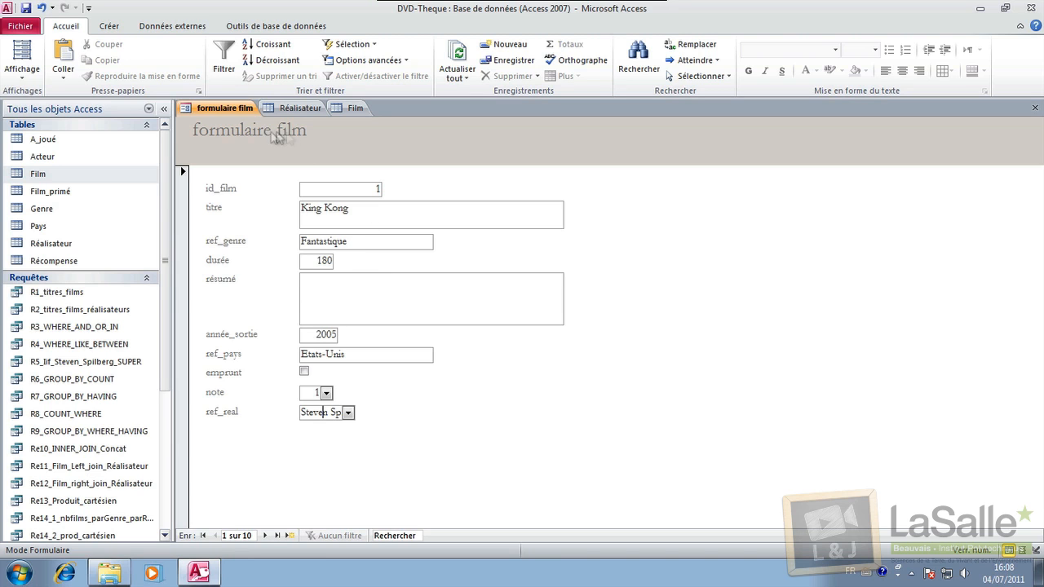
Check King Kong's stored ref_real value in the Film table against the Steven Spielberg record in the Réalisateur table
left_click(349, 109)
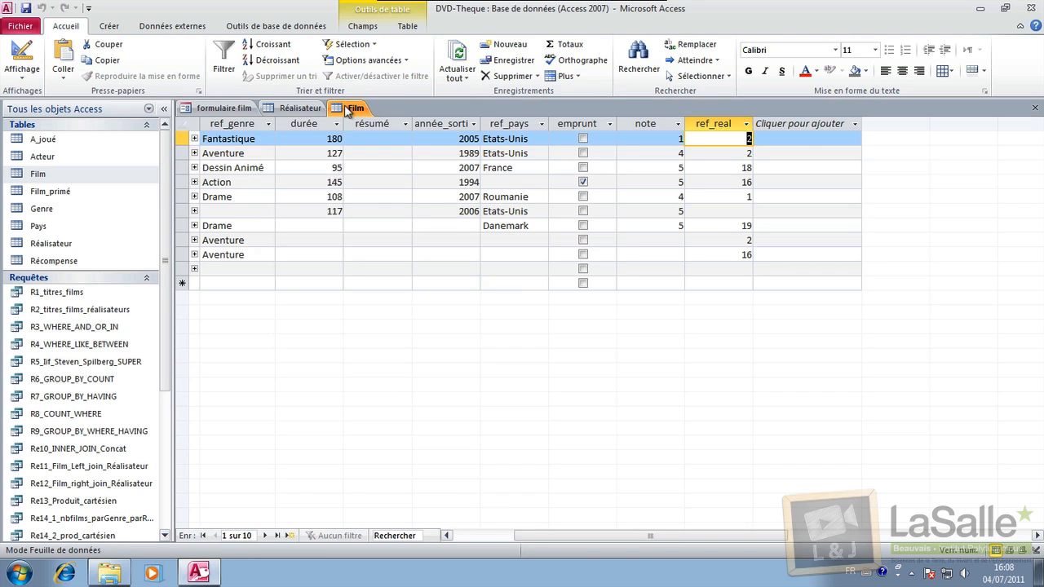
left_click(747, 139)
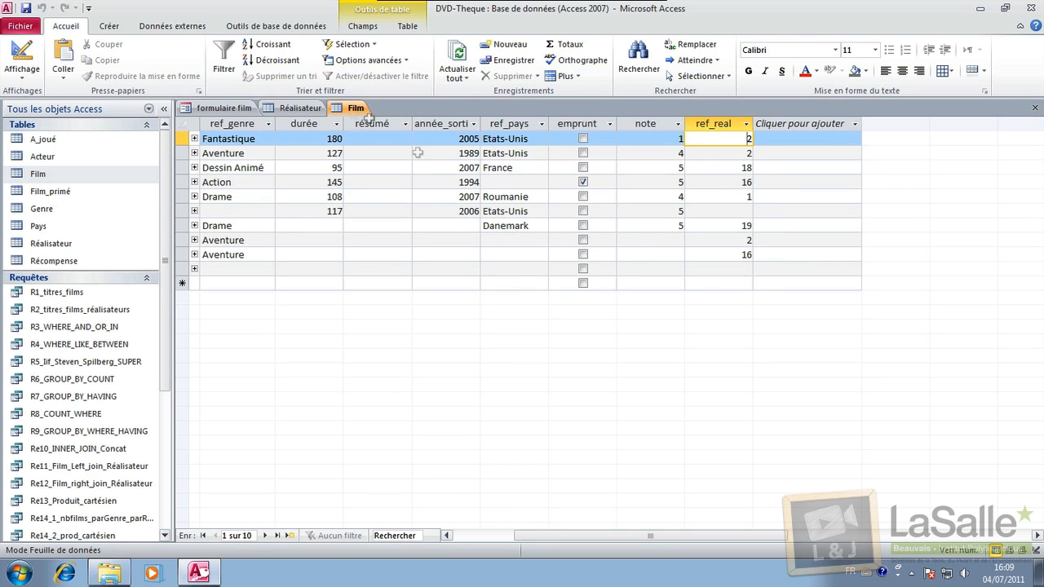
left_click(300, 109)
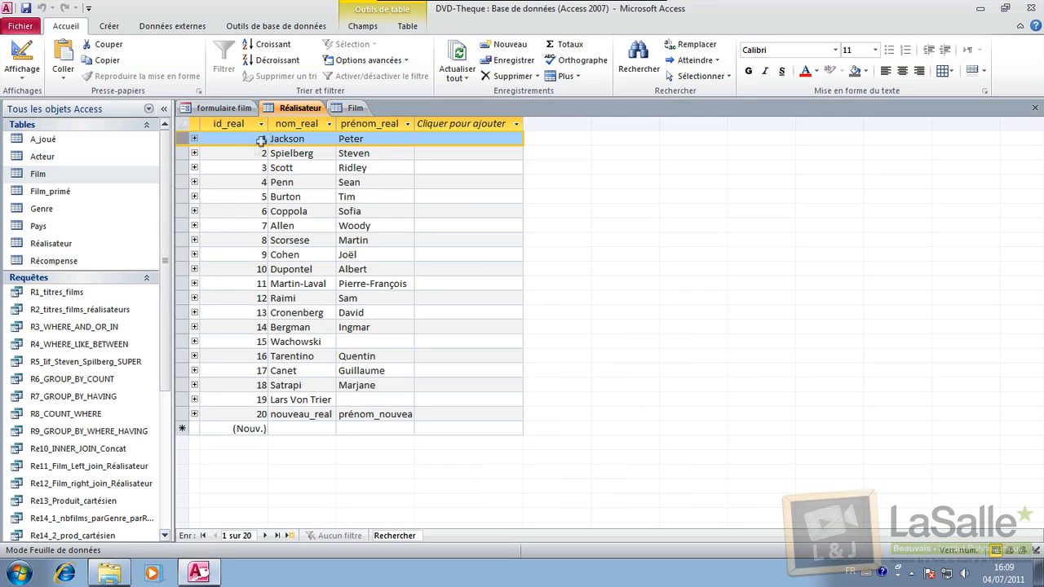
left_click(184, 155)
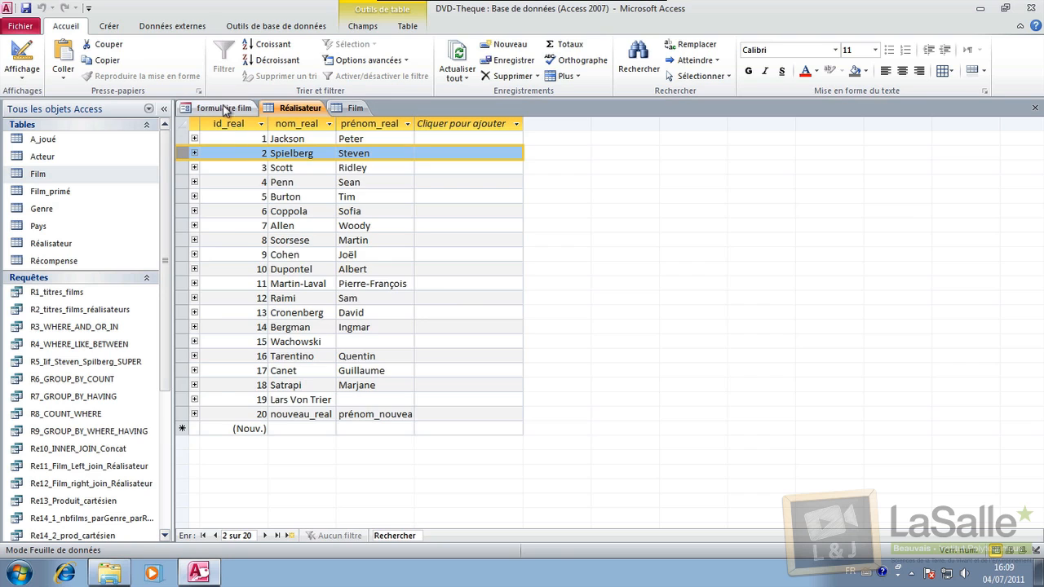
Switch formulaire film to Layout view (Mode Page) and widen the ref_real combo box so the full director name fits
left_click(212, 110)
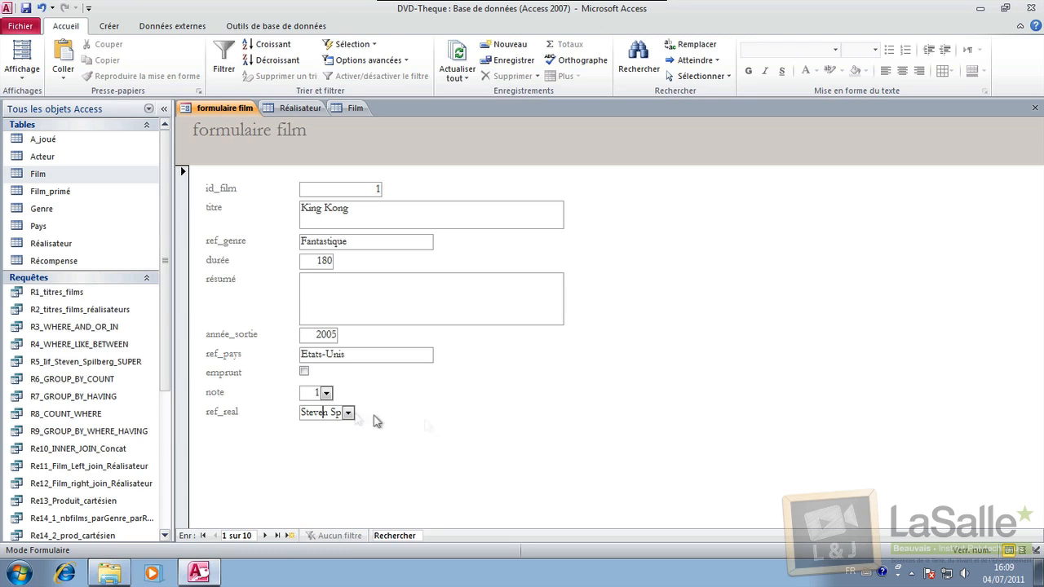
left_click(33, 75)
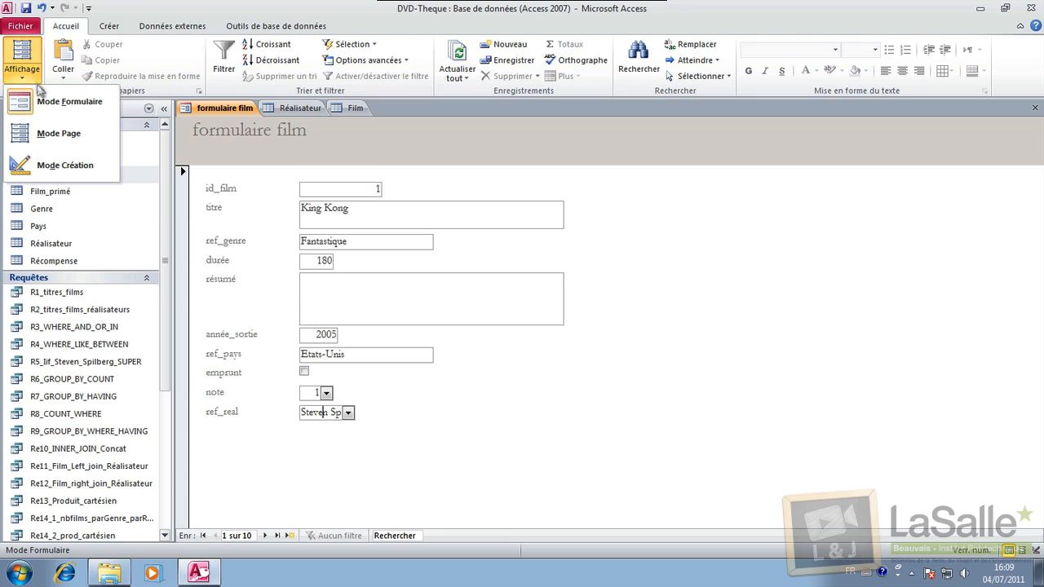
left_click(48, 136)
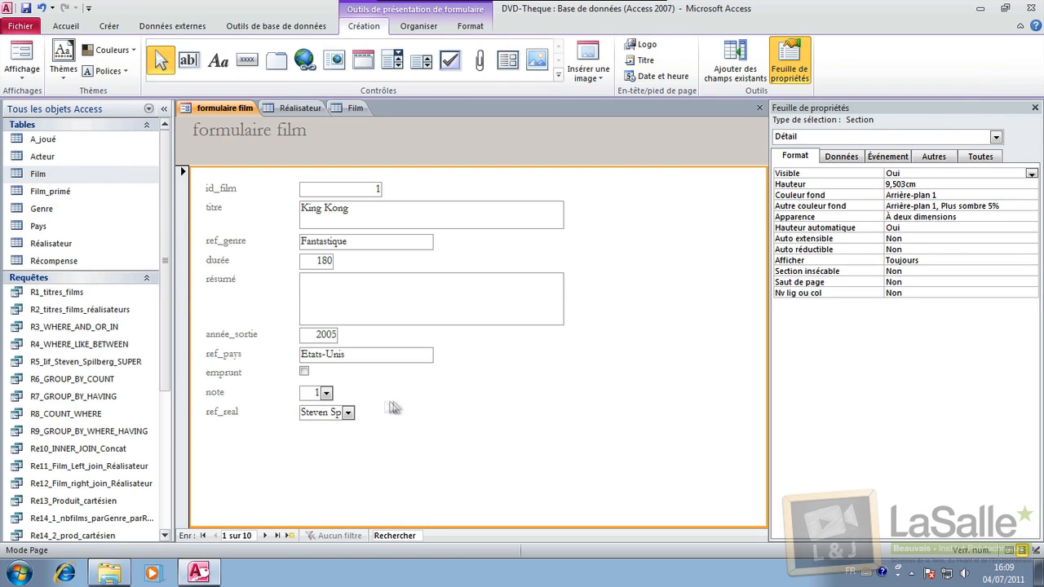
left_click(350, 410)
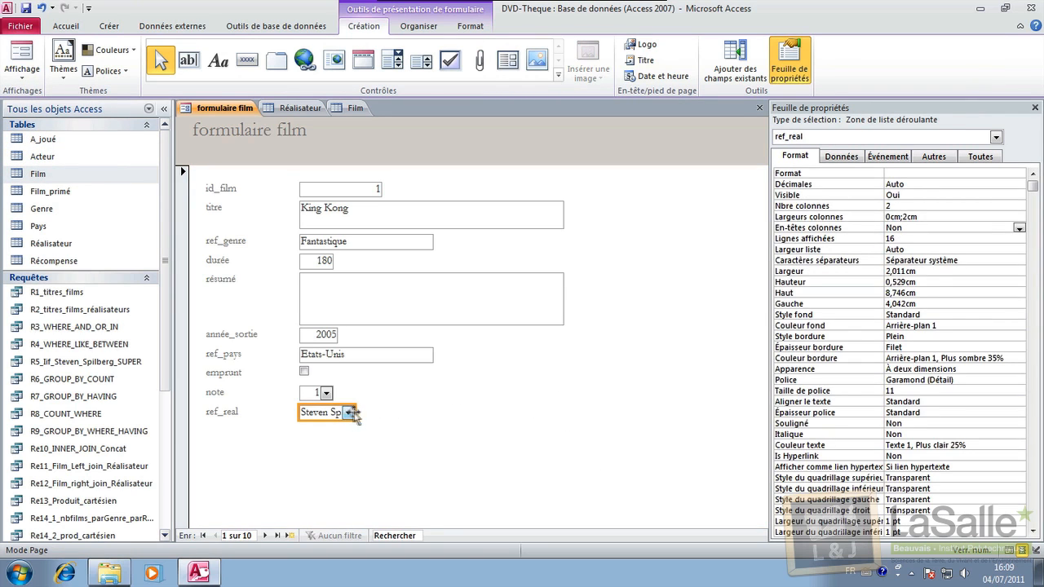
left_click_drag(356, 412, 483, 413)
left_click(502, 458)
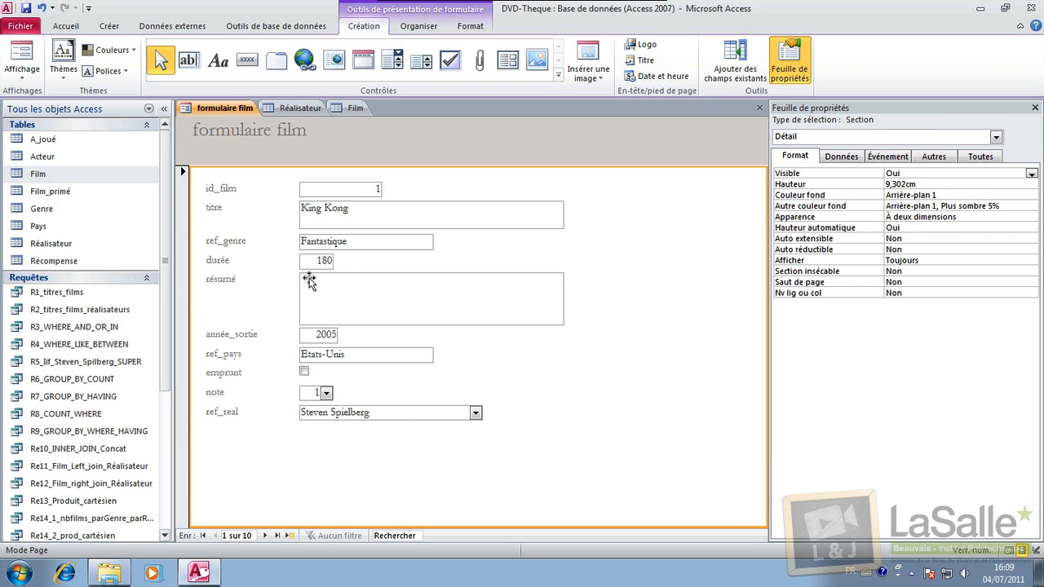
Delete the id_film text box and its label from the form
left_click(232, 190)
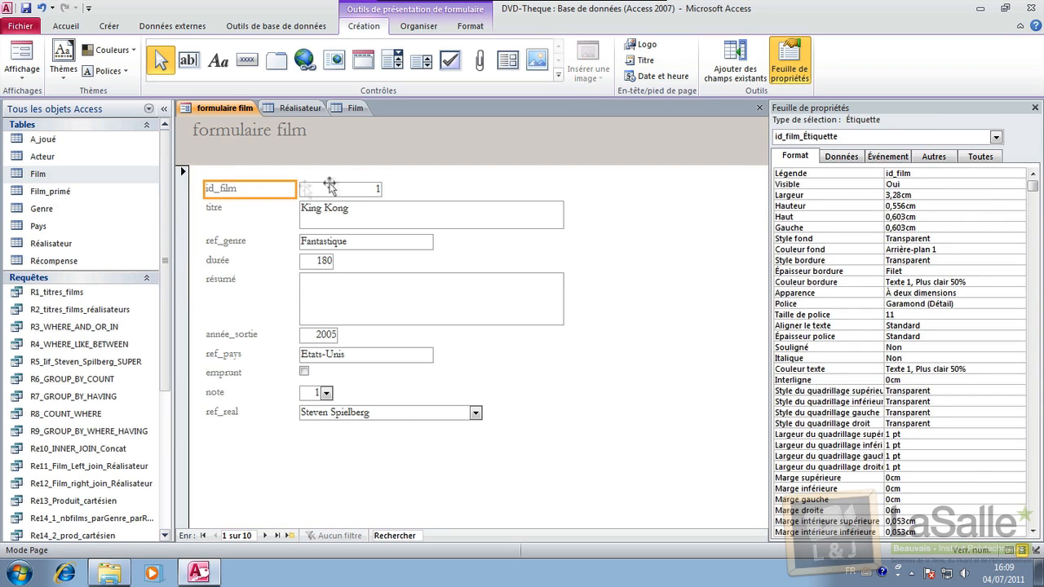
left_click(334, 189)
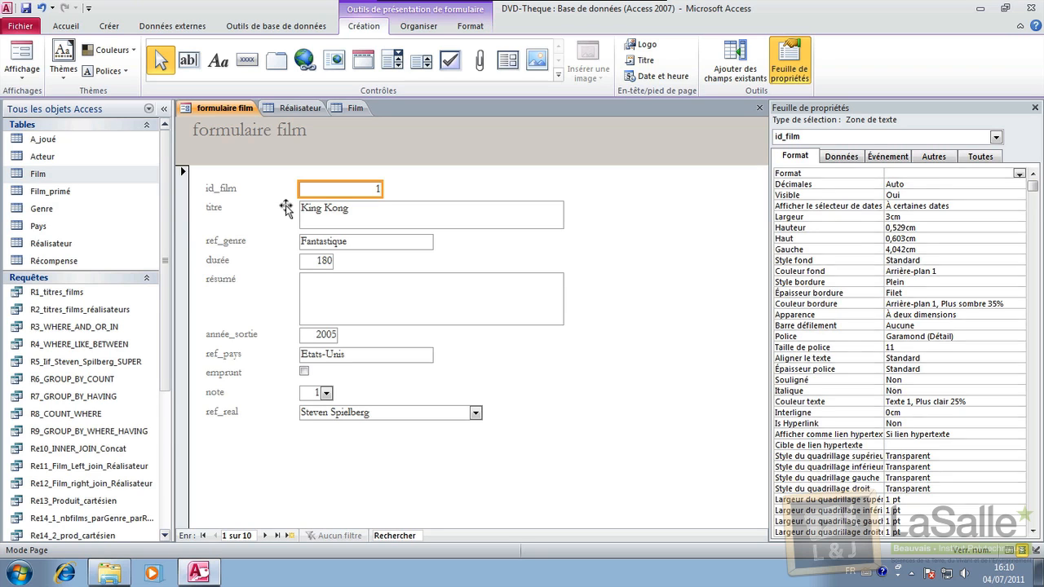
key("Delete")
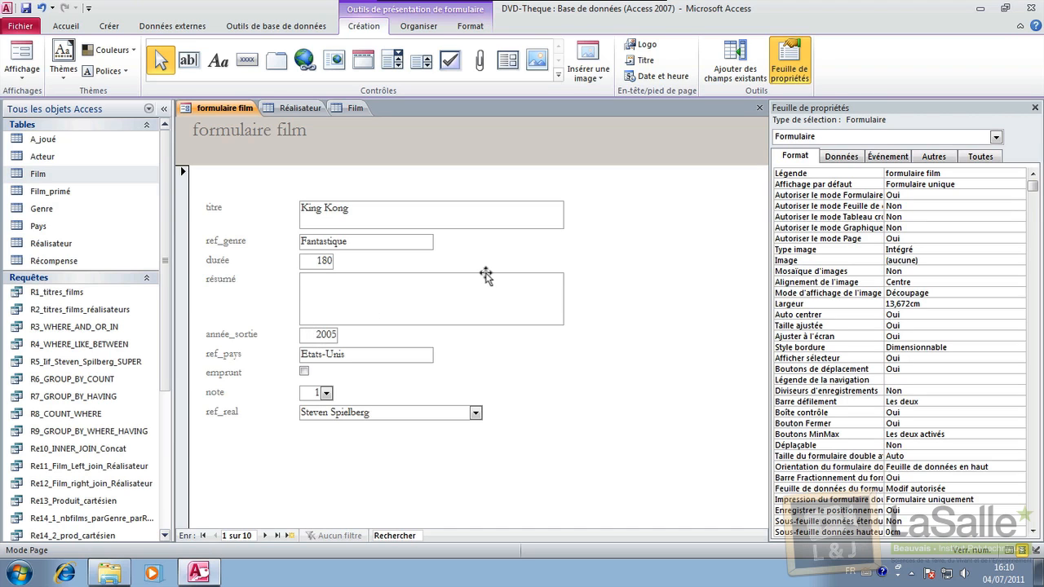
Rename the ref_real label on formulaire film as réalisateur
left_click(222, 414)
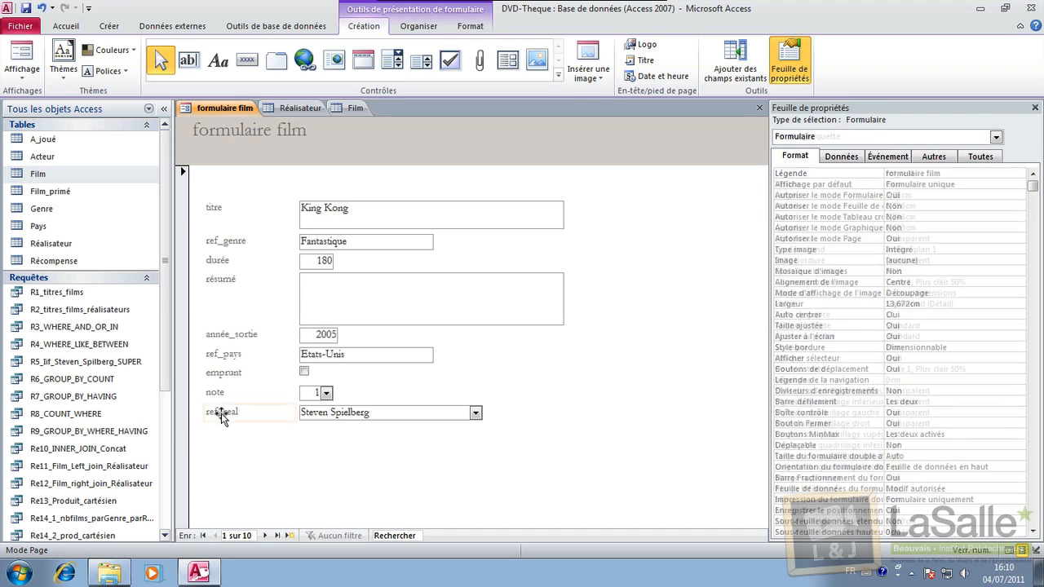
double_click(243, 414)
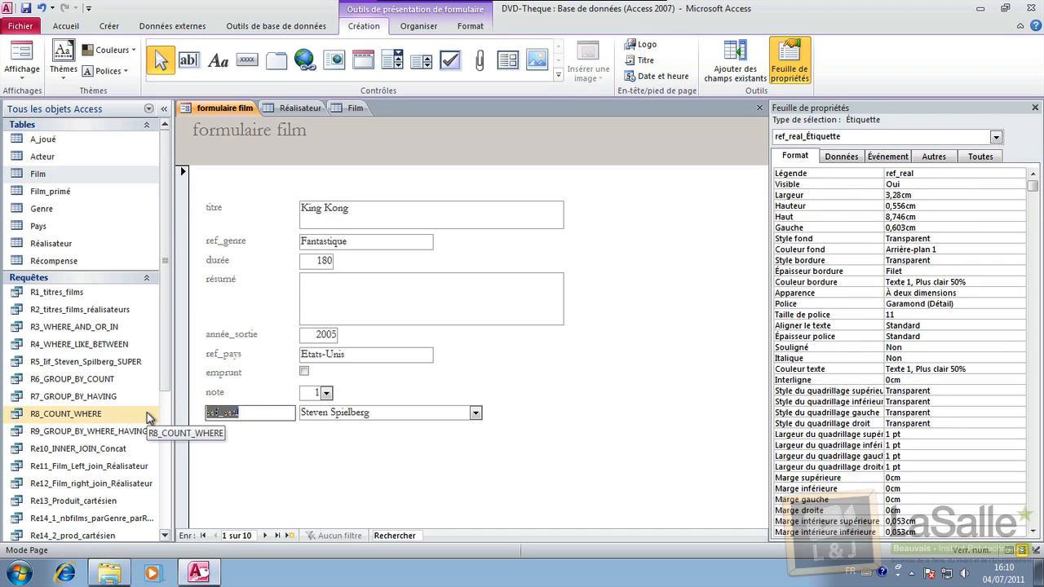
type("re")
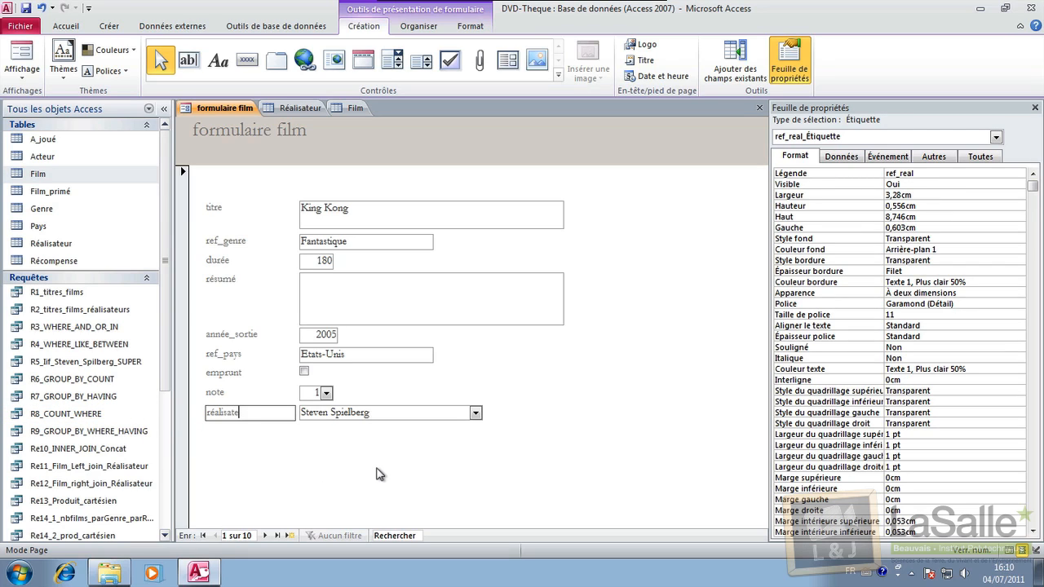
left_click(378, 473)
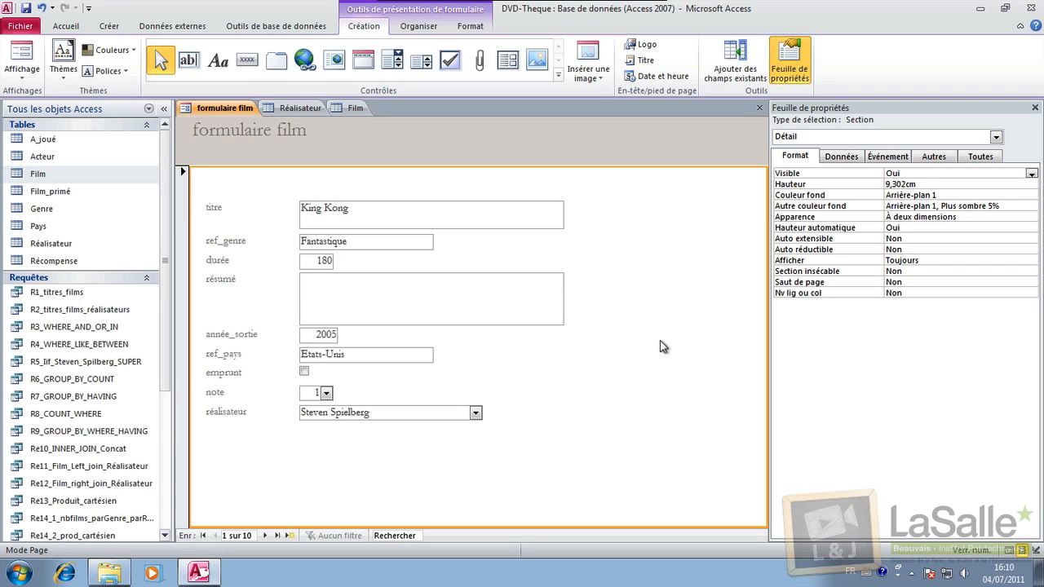
Browse the film records in the form up to the blank new record, checking the fields and directors shown
left_click(266, 535)
left_click(266, 536)
left_click(265, 536)
left_click(266, 536)
left_click(266, 536)
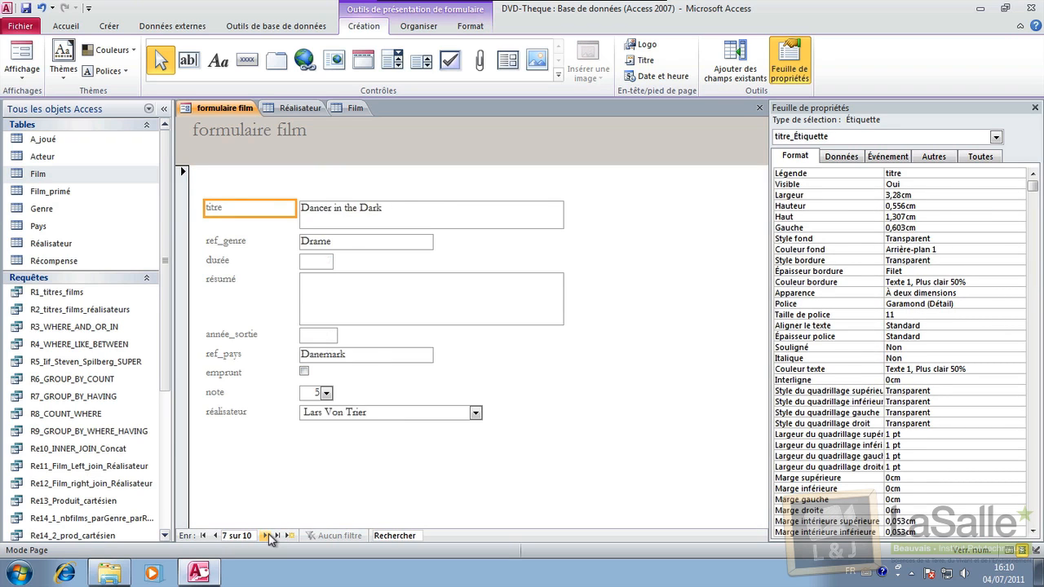
left_click(268, 536)
left_click(268, 535)
left_click(268, 535)
left_click(268, 536)
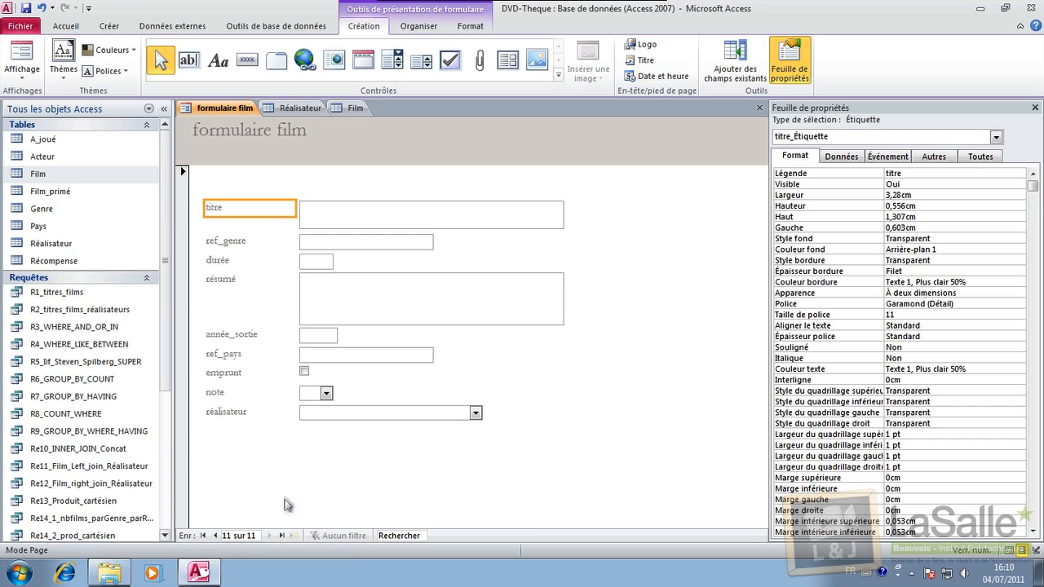
left_click(216, 536)
left_click(216, 536)
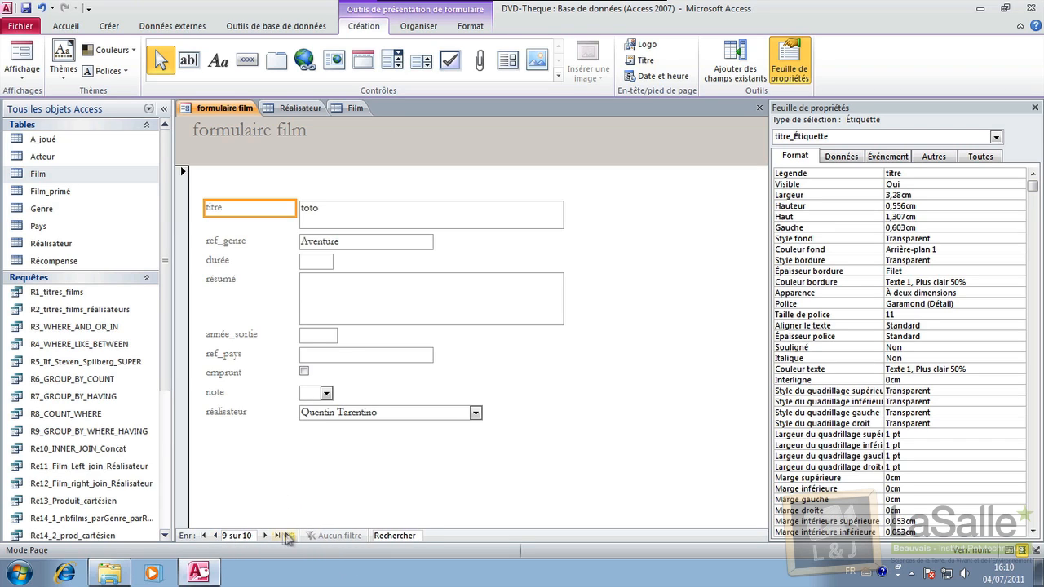
left_click(294, 536)
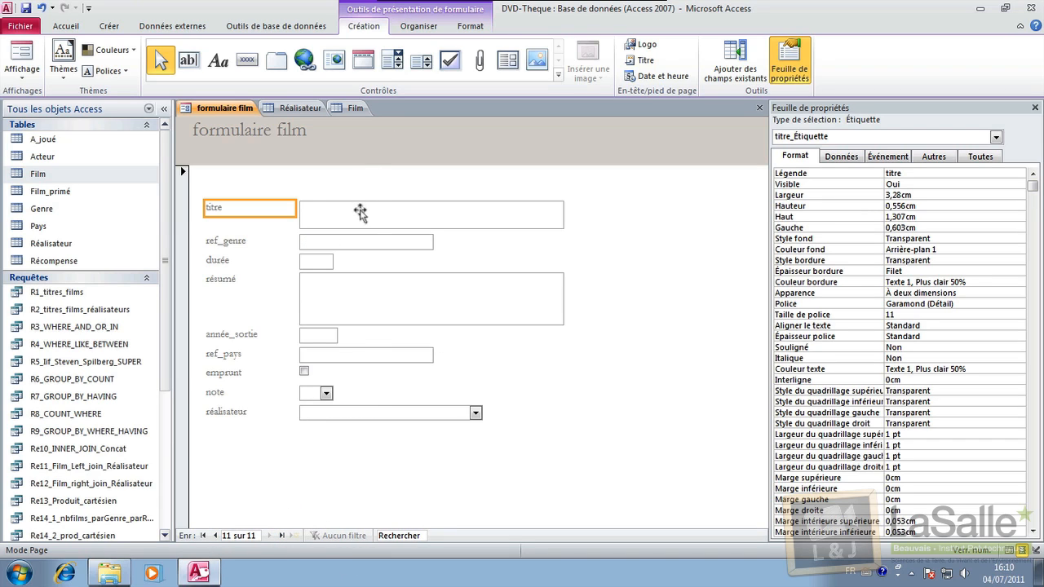
left_click(413, 520)
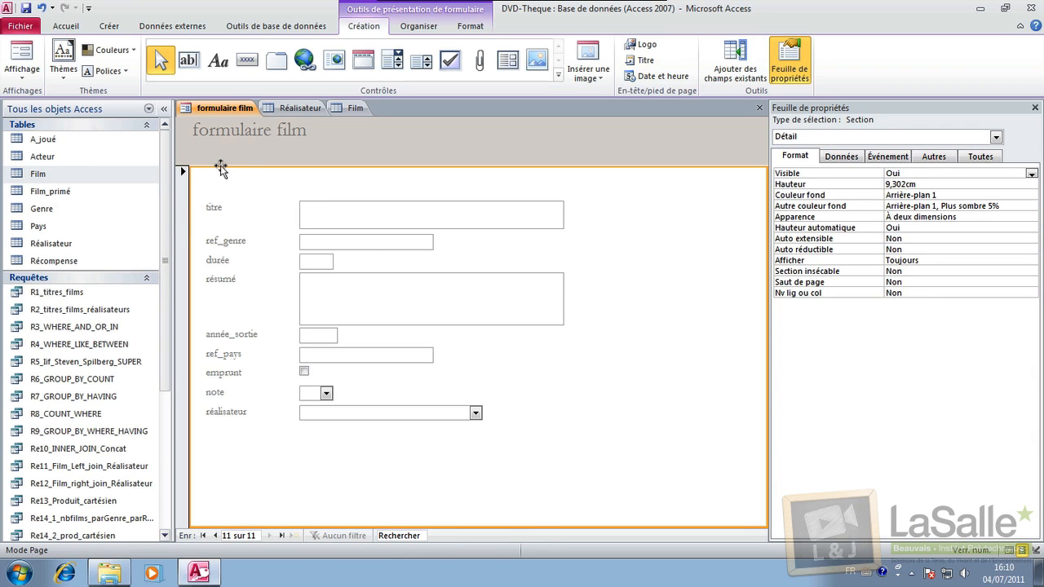
Switch formulaire film to Design view (Mode Création) and extend the form footer to make room for a button
left_click(27, 80)
left_click(45, 165)
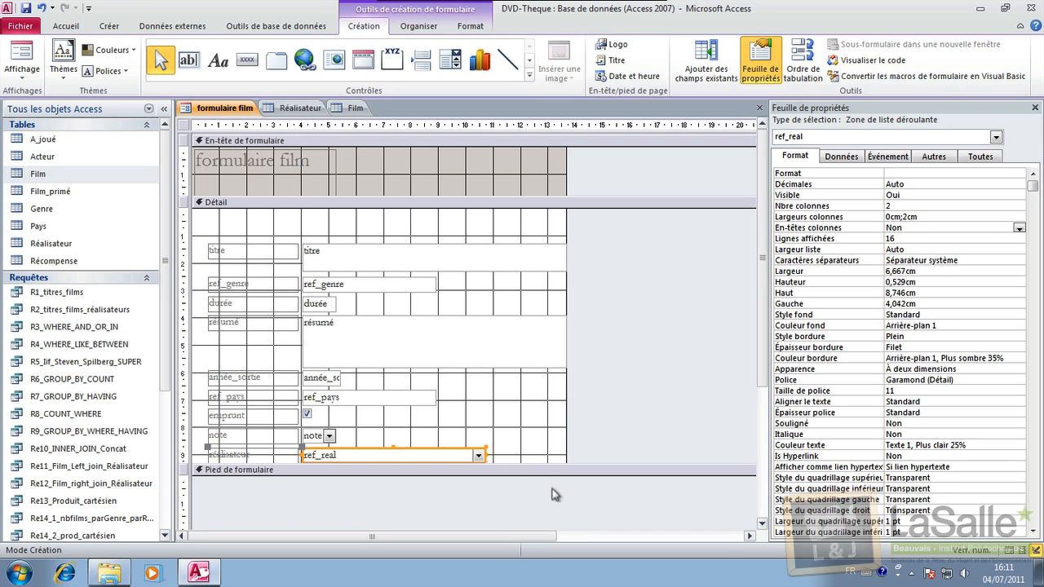
left_click_drag(543, 476, 544, 511)
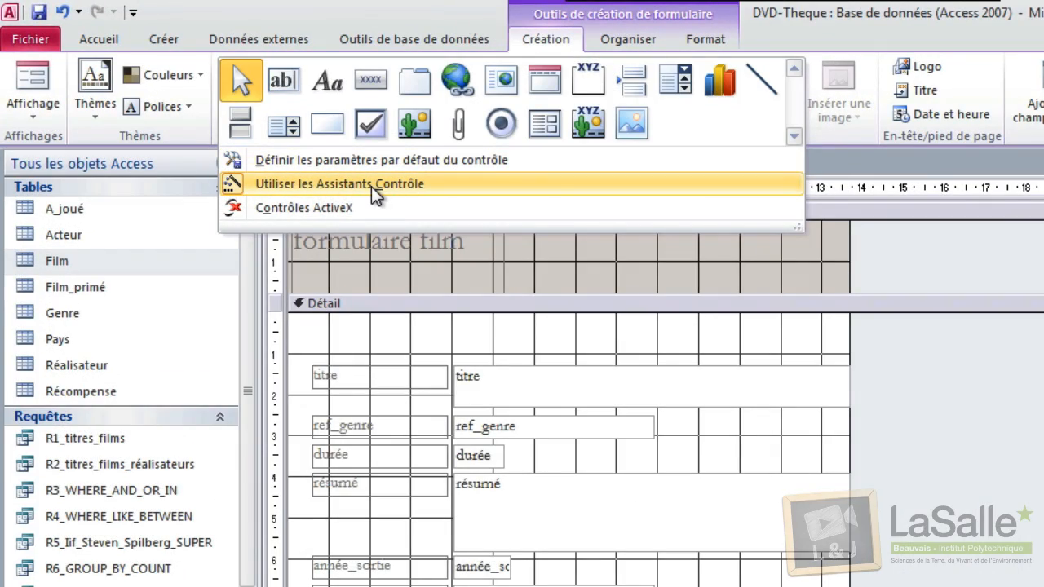
Turn the Utiliser les Assistants Contrôle option off and back on
left_click(235, 188)
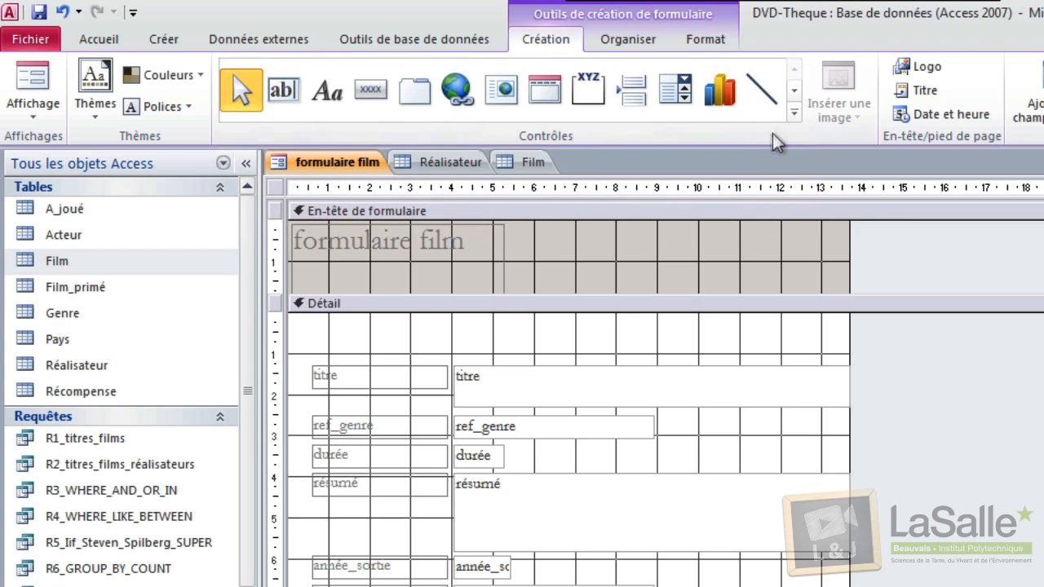
left_click(793, 112)
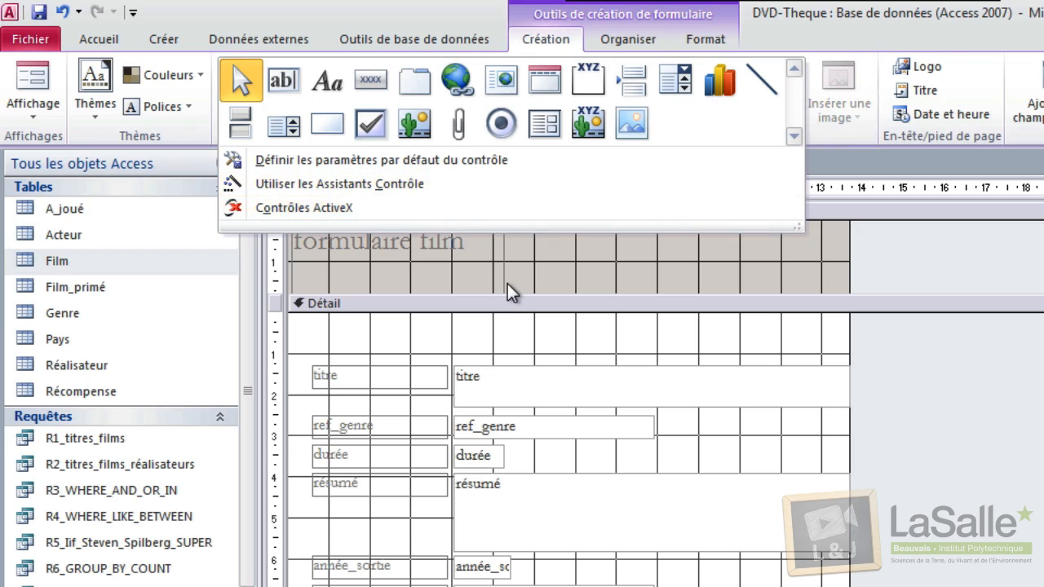
left_click(372, 186)
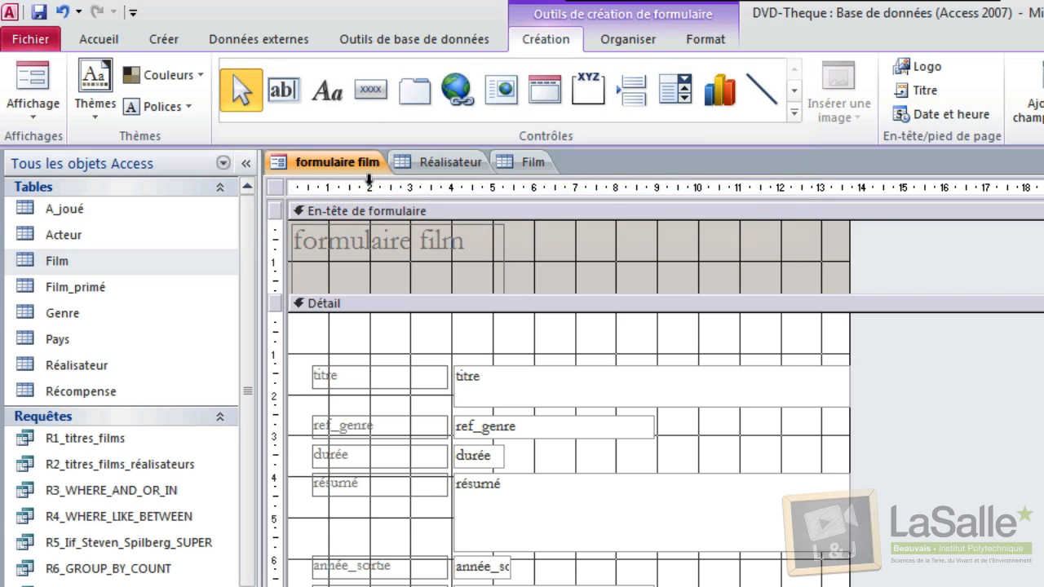
Add a command button to the form footer with the Opérations sur enreg. action Supprimer un enregistrement
left_click(371, 93)
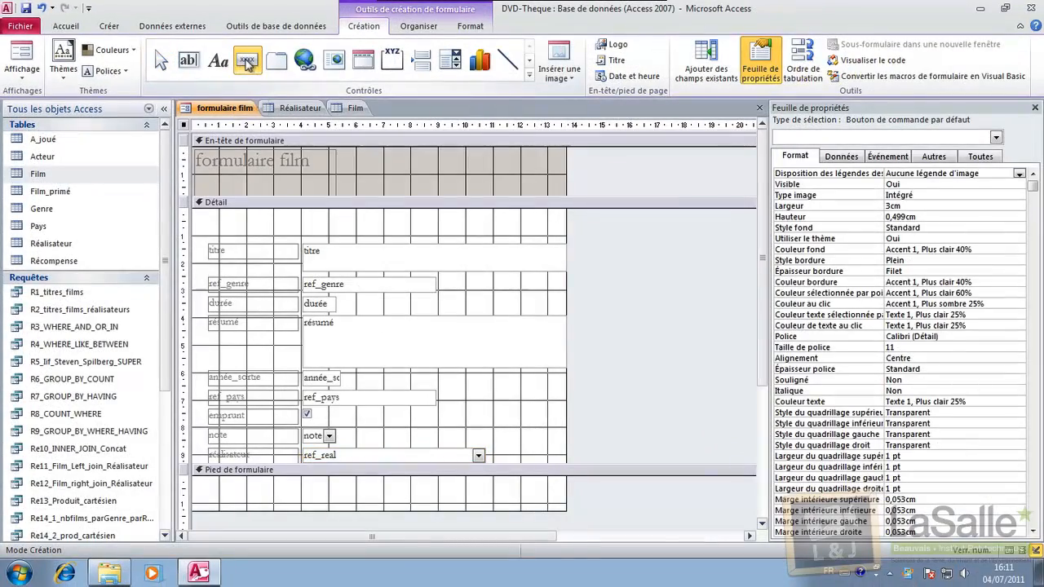
left_click(310, 486)
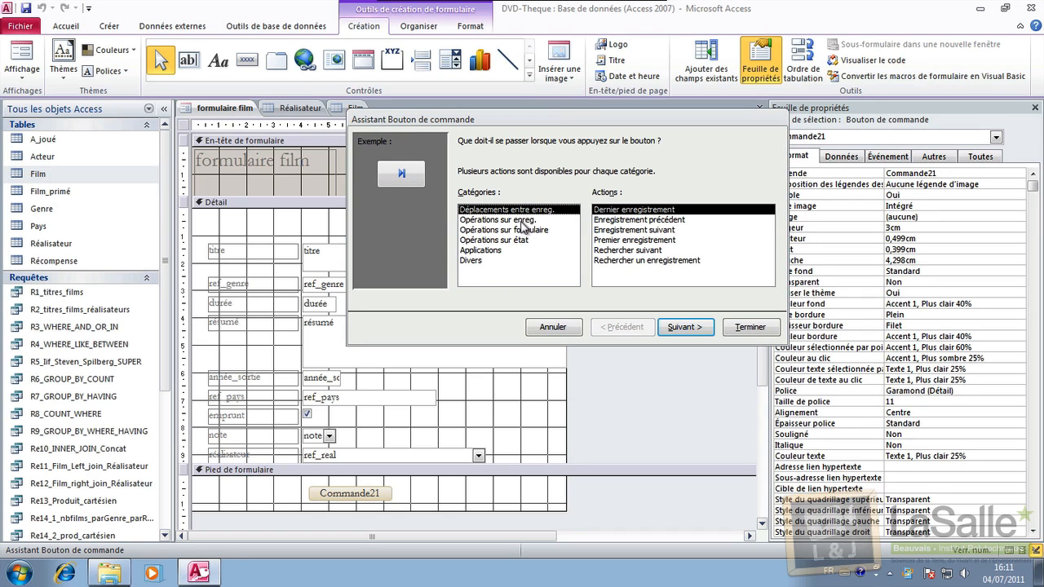
left_click(522, 220)
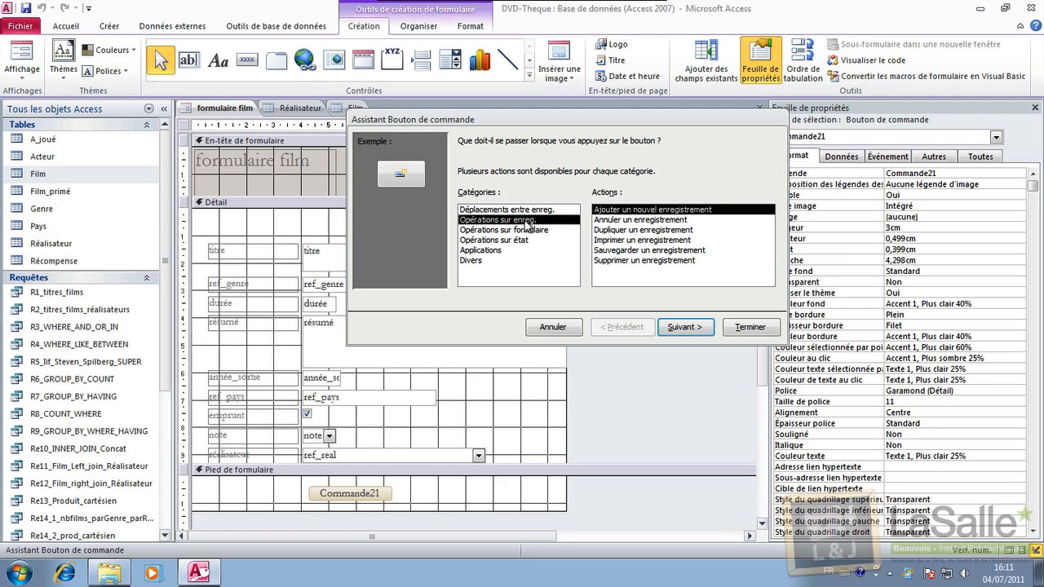
left_click(608, 260)
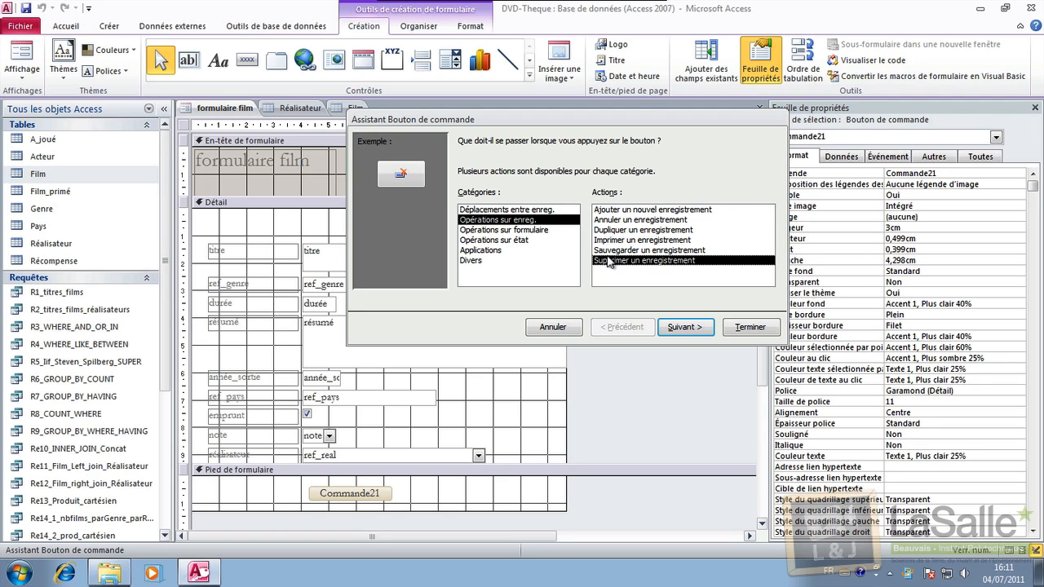
left_click(682, 327)
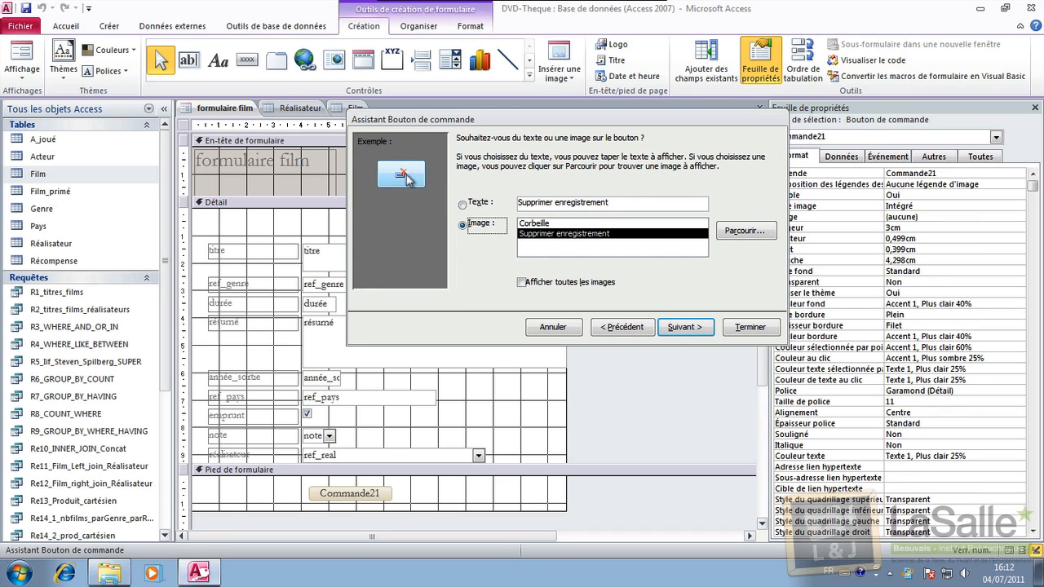
Compare the Corbeille and Supprimer enregistrement images on the button preview
left_click(556, 223)
left_click(556, 234)
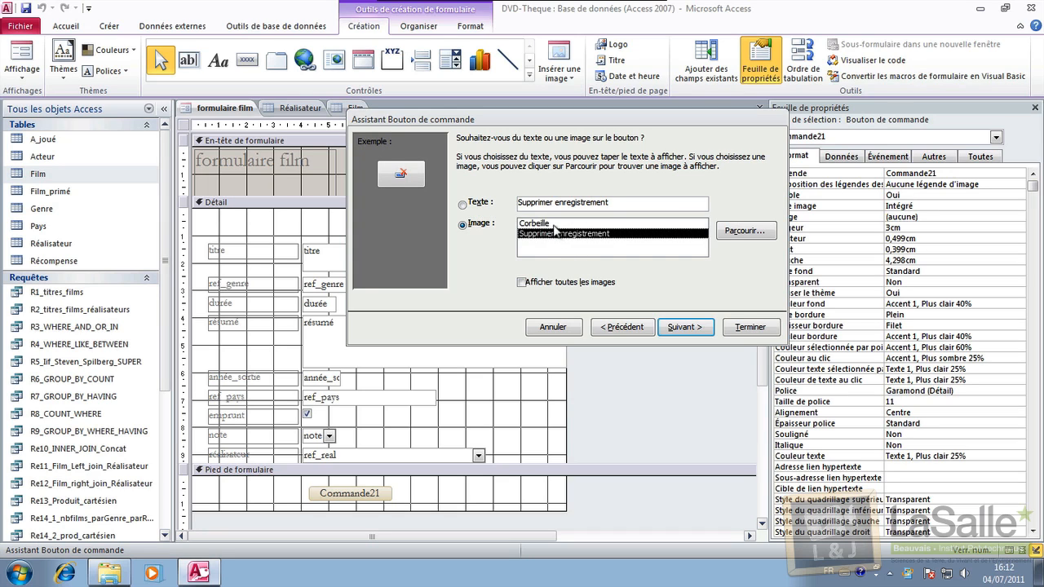
left_click(554, 224)
left_click(554, 235)
left_click(553, 225)
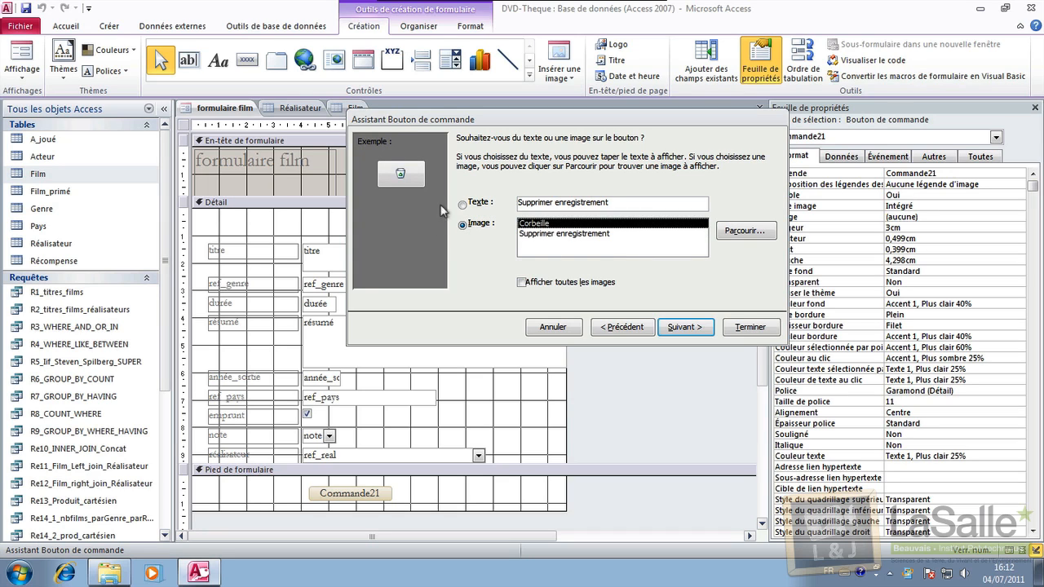
Give the command button the text Supprimer instead of an image and finish the wizard with the default button name
left_click(463, 205)
left_click_drag(606, 205, 447, 194)
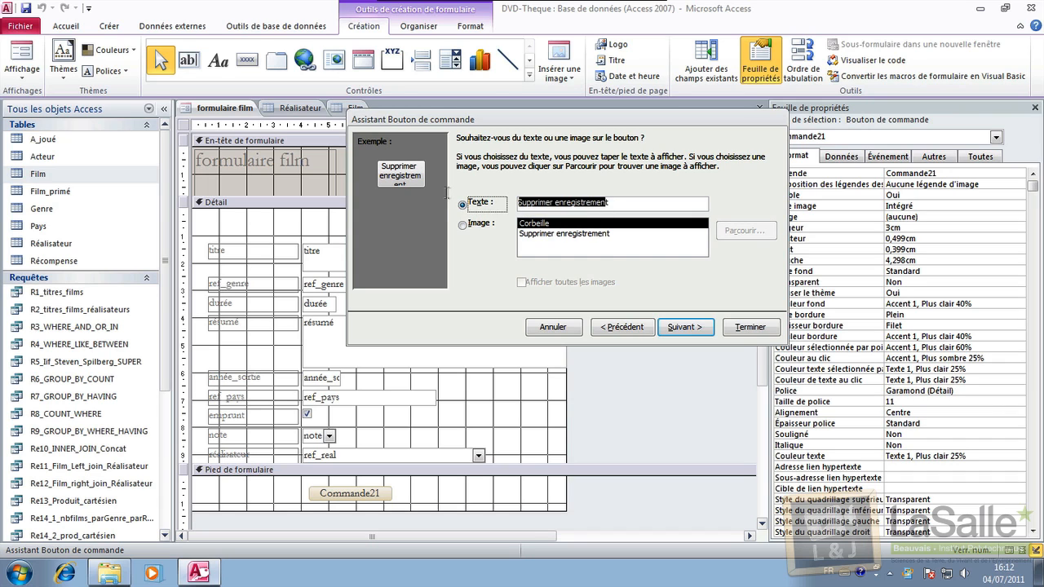
left_click(613, 204)
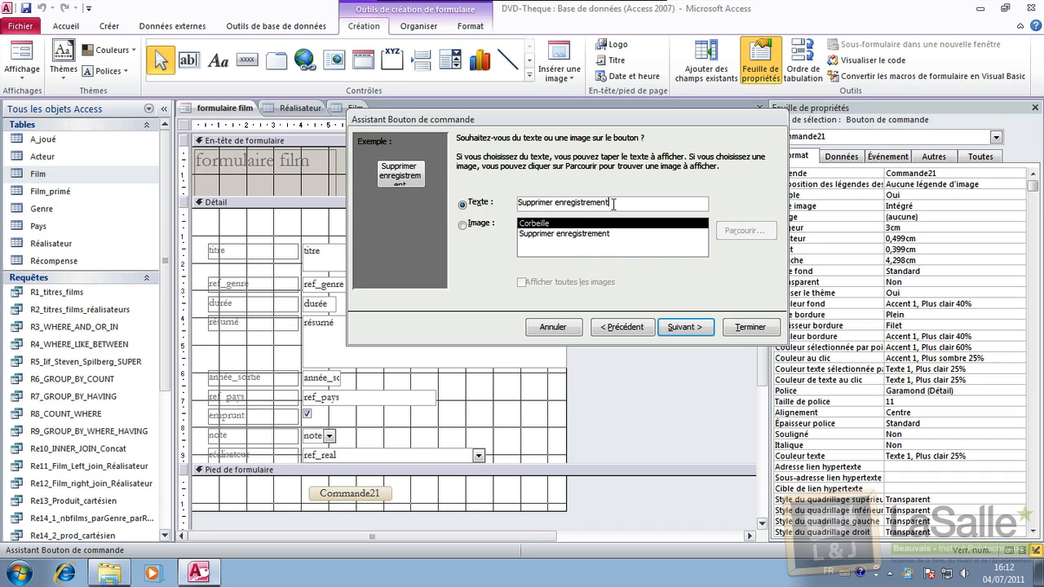
key("BackSpace")
key("BackSpace")
key("BackSpace")
key("BackSpace")
key("BackSpace")
key("BackSpace")
key("BackSpace")
key("BackSpace")
key("BackSpace")
key("BackSpace")
key("BackSpace")
key("BackSpace")
key("BackSpace")
key("BackSpace")
key("BackSpace")
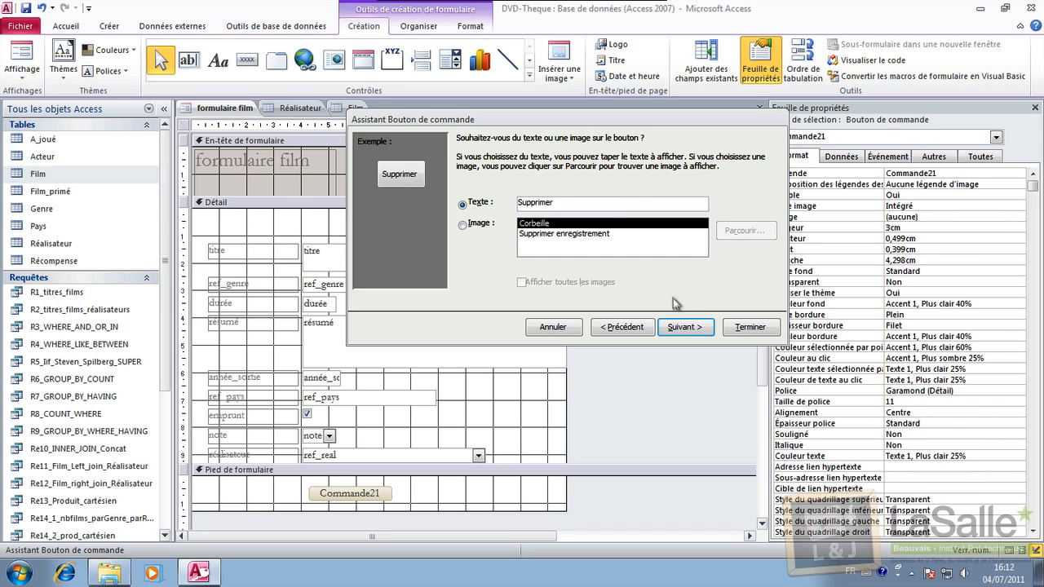
left_click(684, 326)
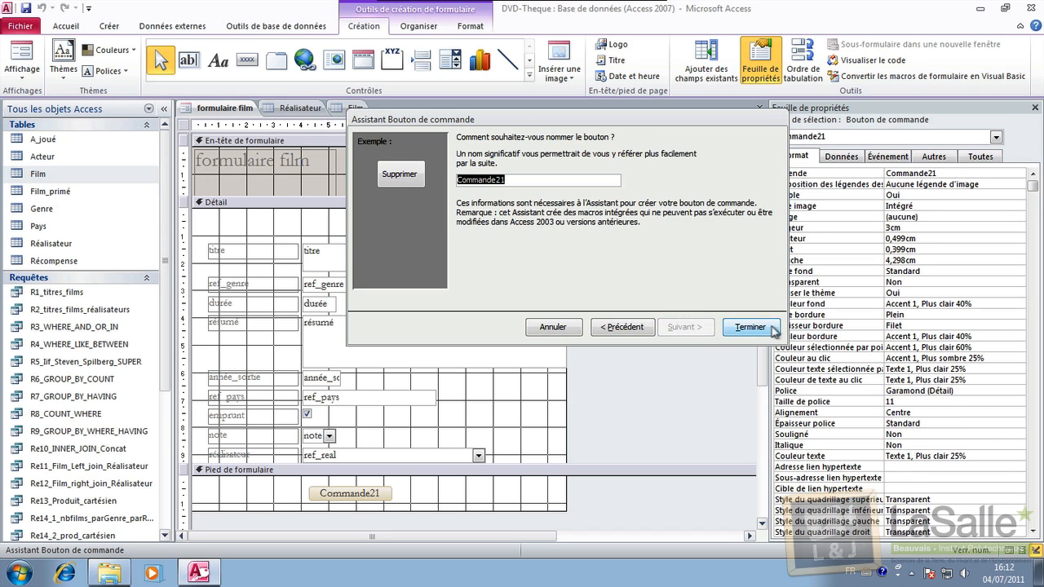
left_click(744, 329)
Show the form in Form view and delete the King Kong record with the Supprimer button, confirming the deletion
left_click(22, 57)
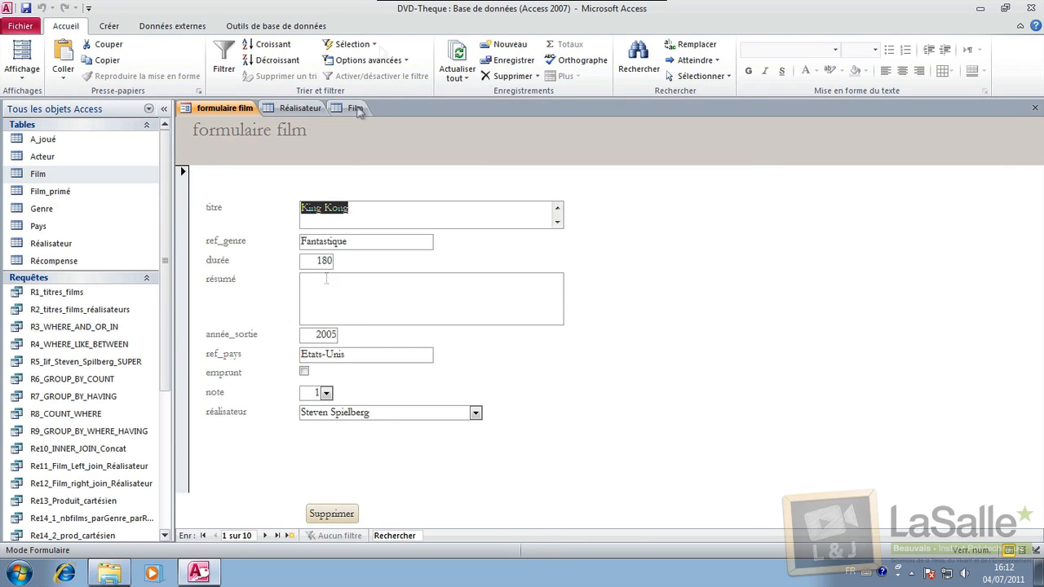
left_click(343, 516)
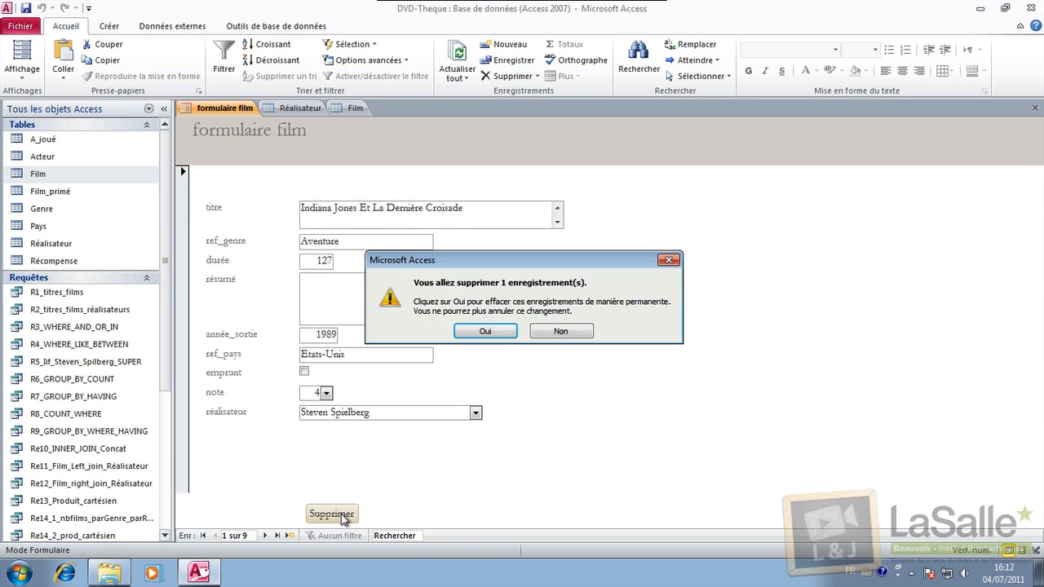
left_click(490, 331)
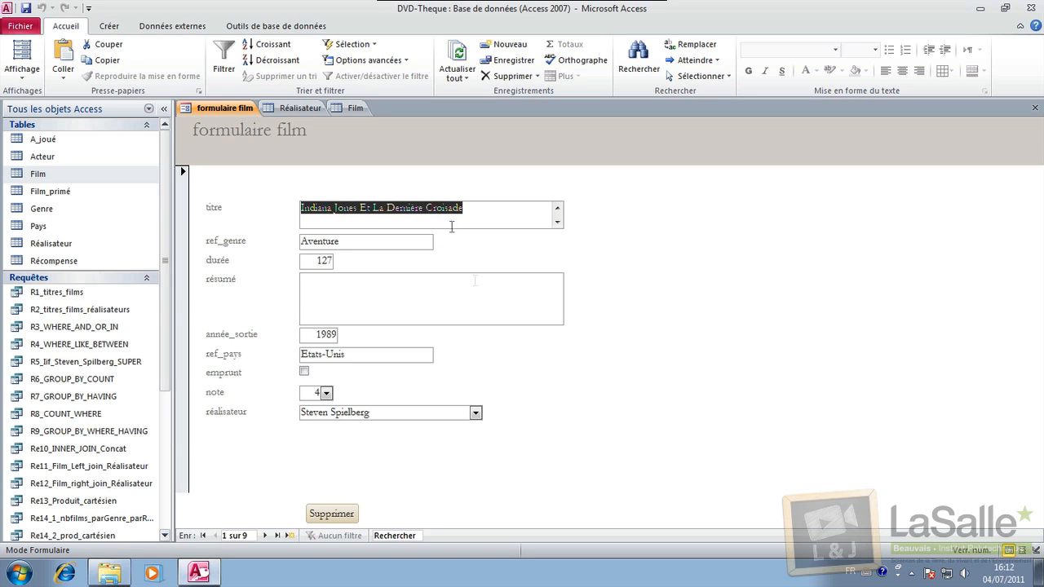
Open the Film table and refresh its data to check the King Kong deletion
left_click(351, 107)
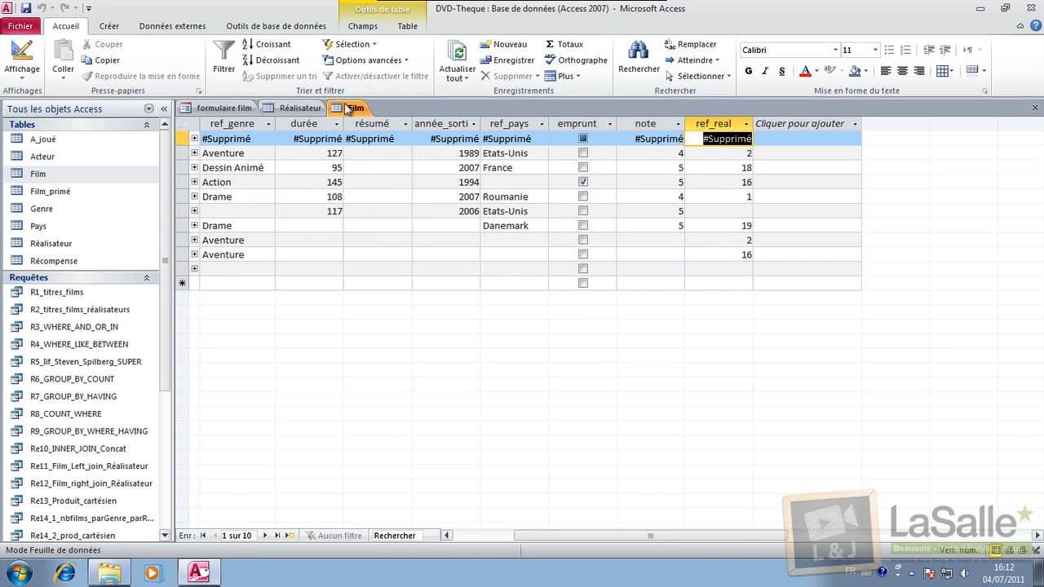
left_click(182, 138)
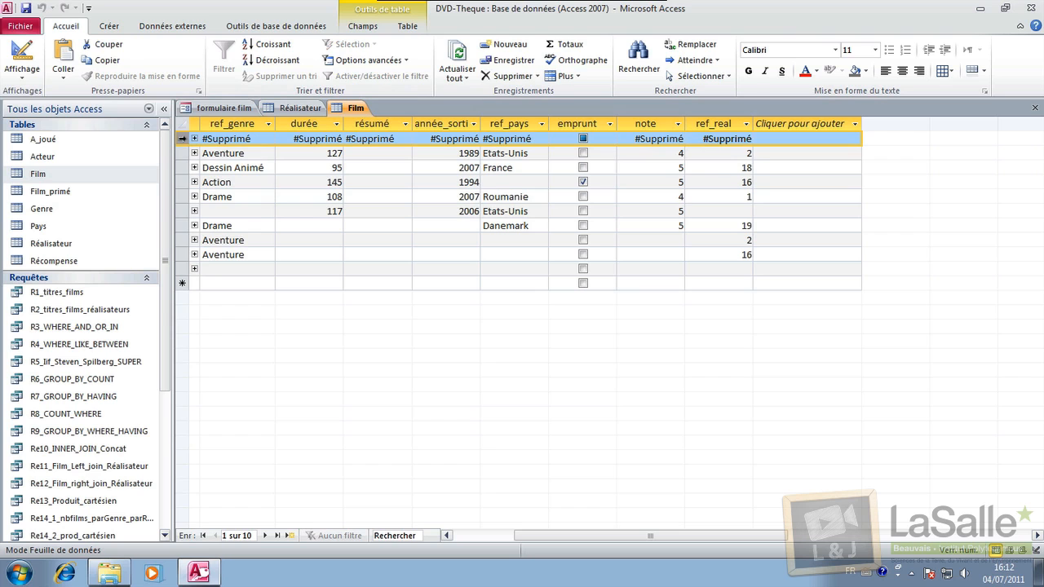
left_click(447, 59)
left_click(483, 153)
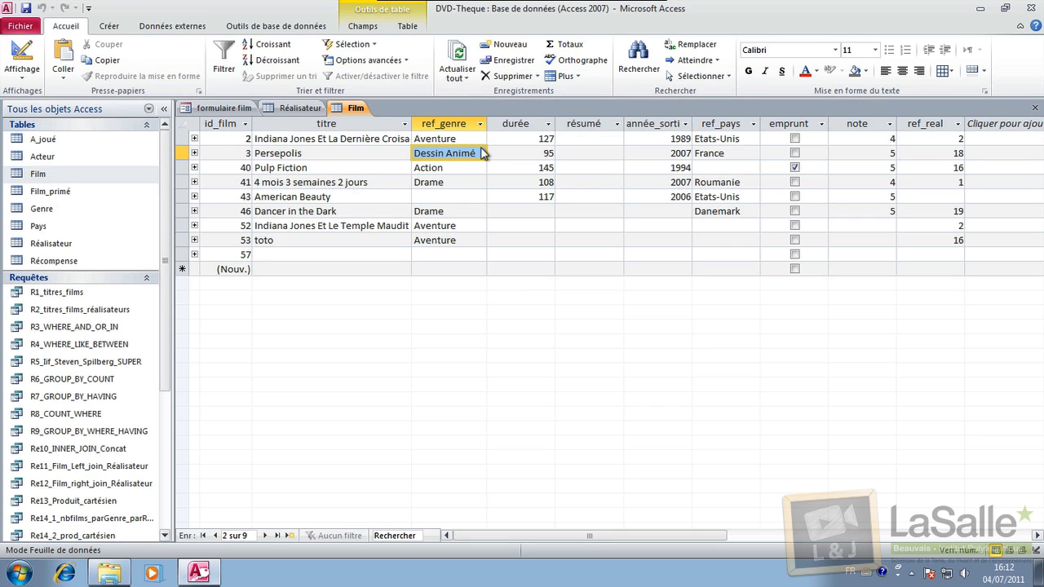
Examine the id_film numbering around American Beauty and 4 mois 3 semaines 2 jours in the Film table
left_click(243, 186)
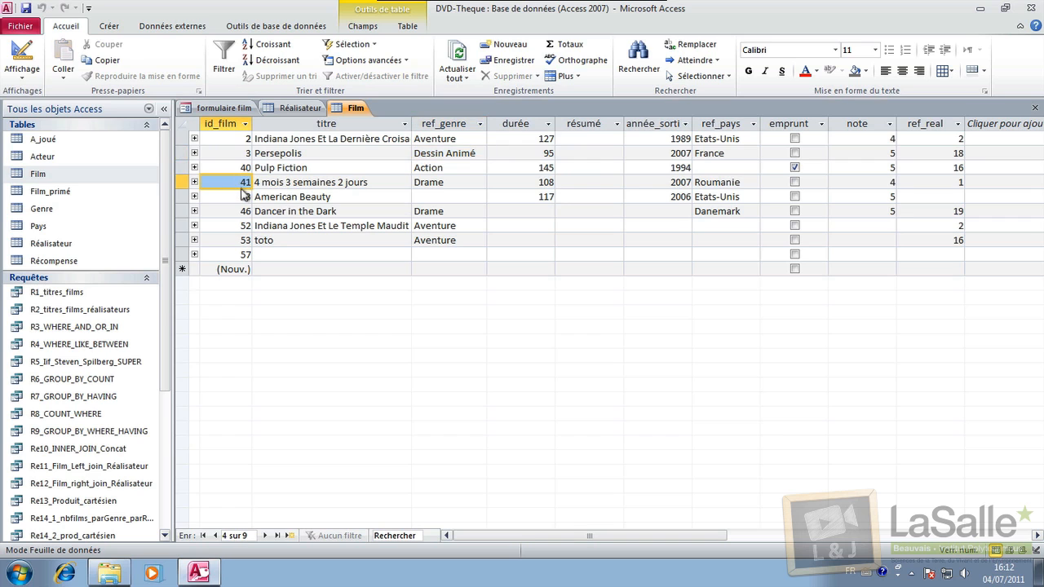
left_click(244, 196)
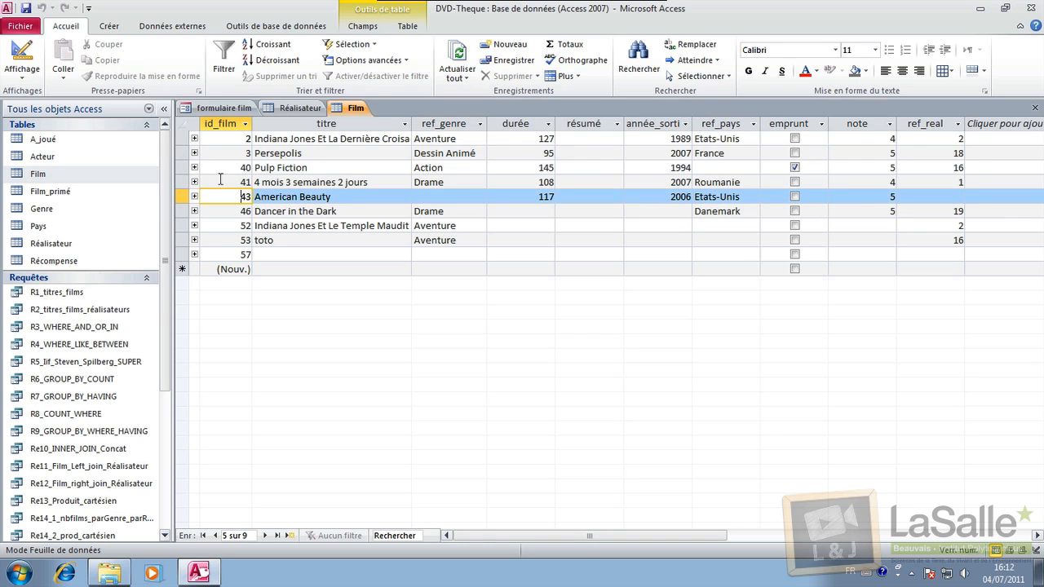
key("Up")
key("shift+Tab")
key("shift+Tab")
key("shift+Tab")
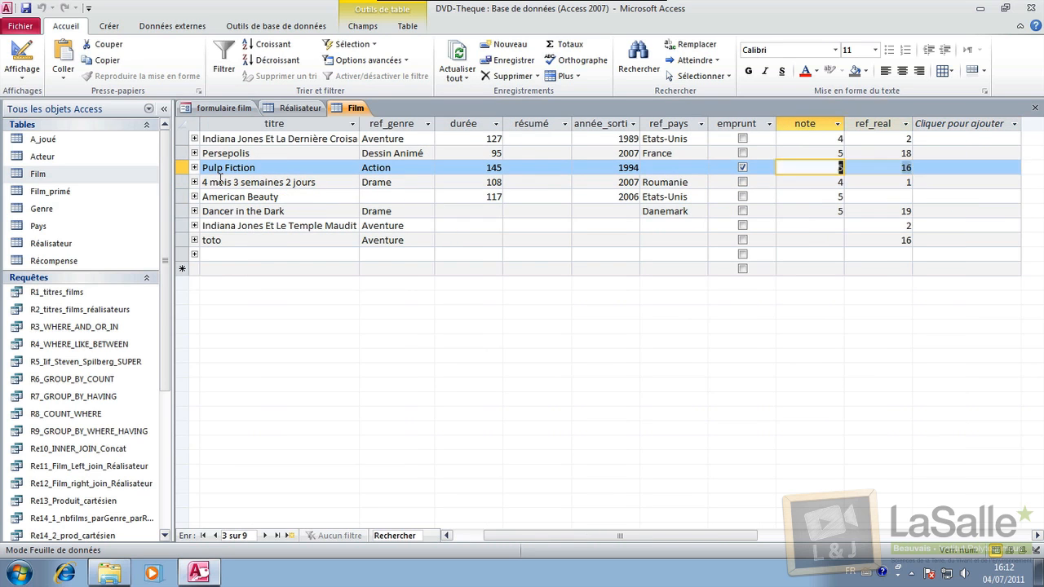
key("Tab")
key("Tab")
key("Tab")
key("Down")
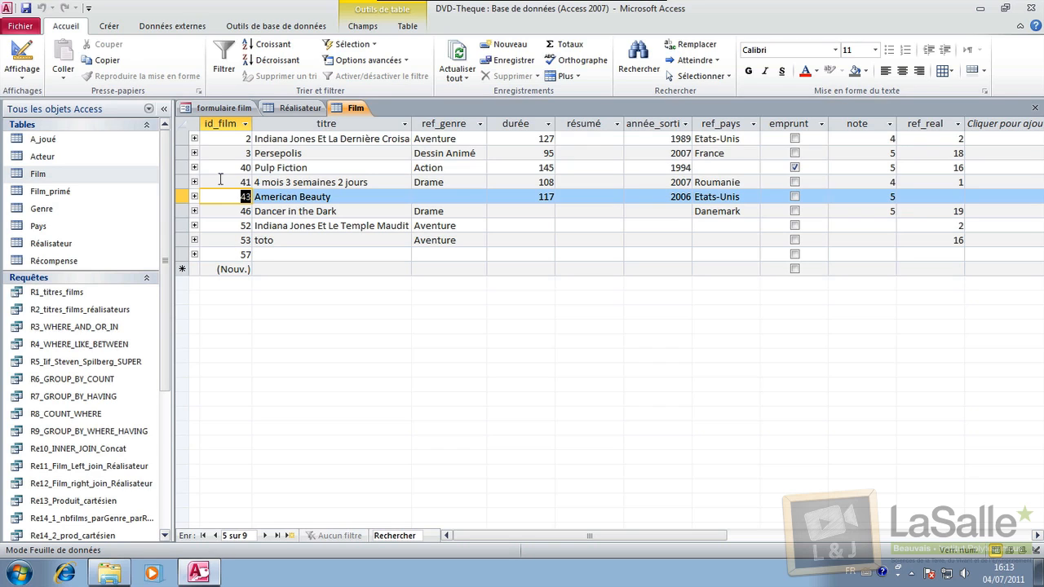
key("Up")
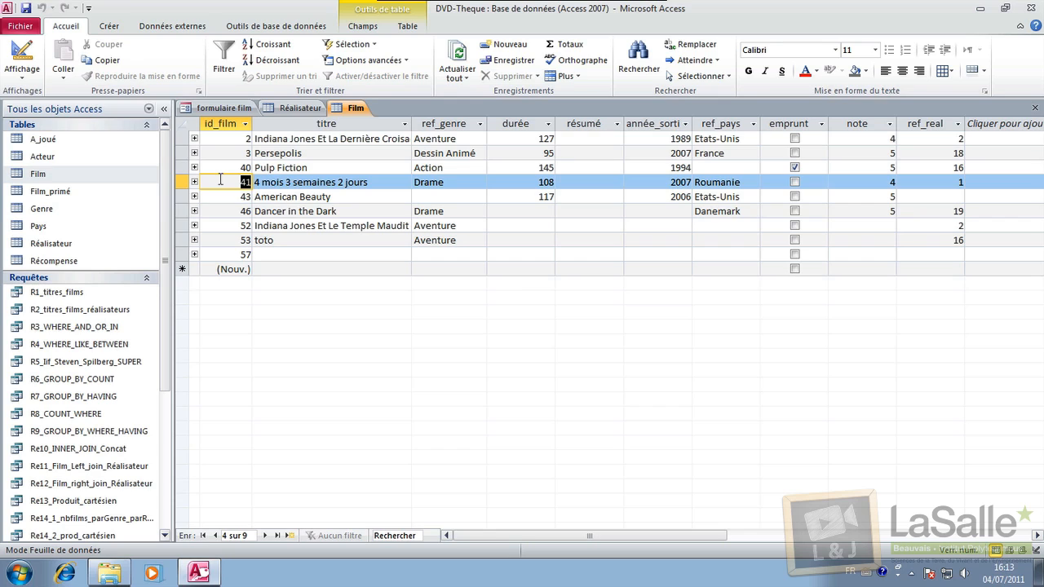